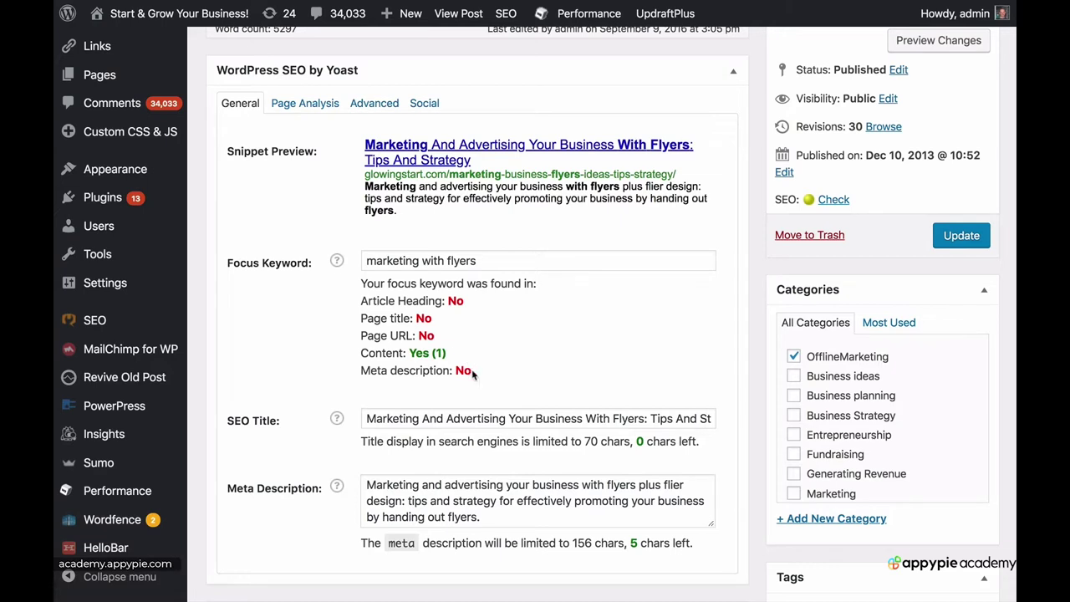
# - Deactivate the WordPress SEO plugin among the site's installed plugins
pyautogui.click(456, 500)
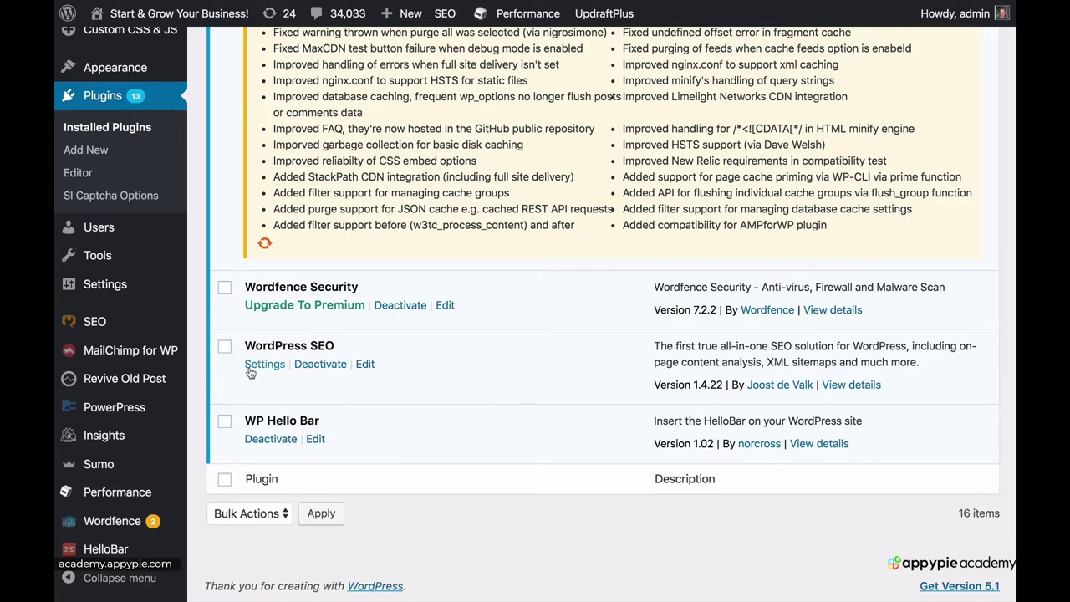
pyautogui.moveTo(336, 349); pyautogui.dragTo(242, 344)
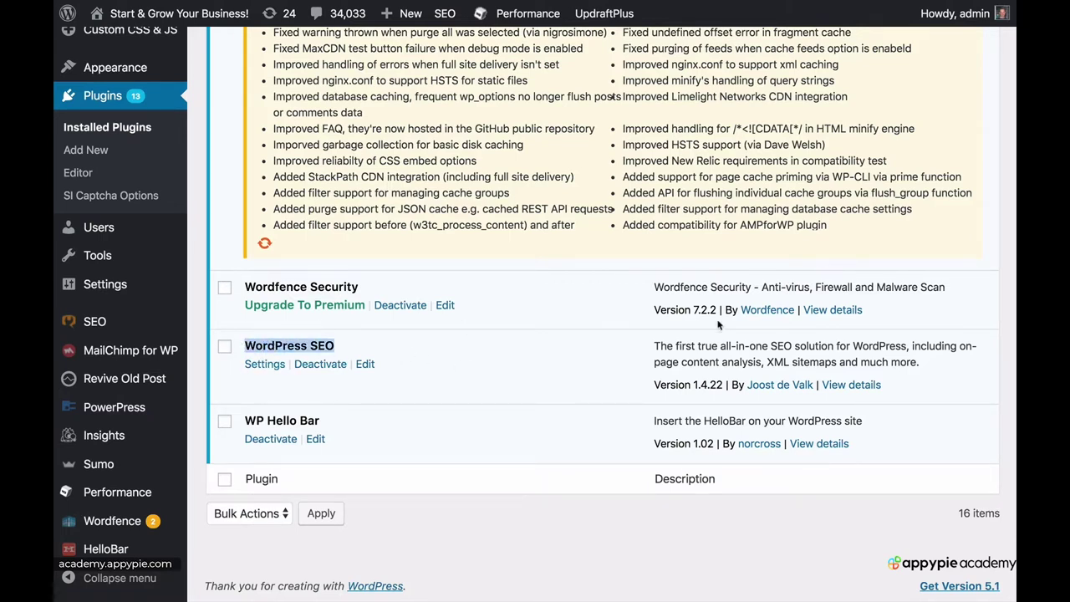
pyautogui.click(319, 364)
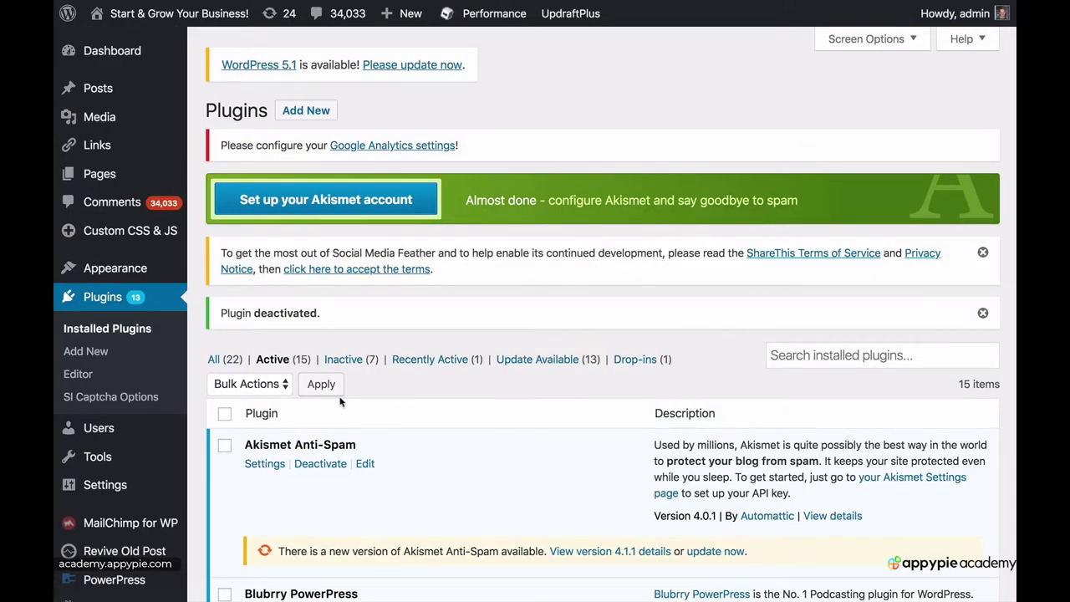
pyautogui.moveTo(327, 316); pyautogui.dragTo(219, 309)
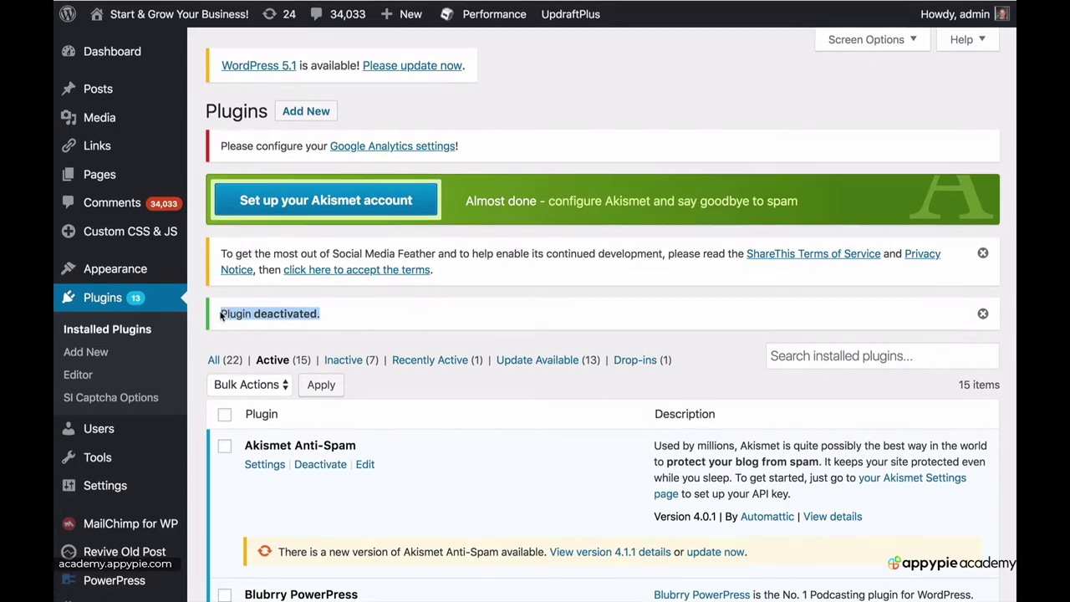
pyautogui.scroll(2, 151, 297)
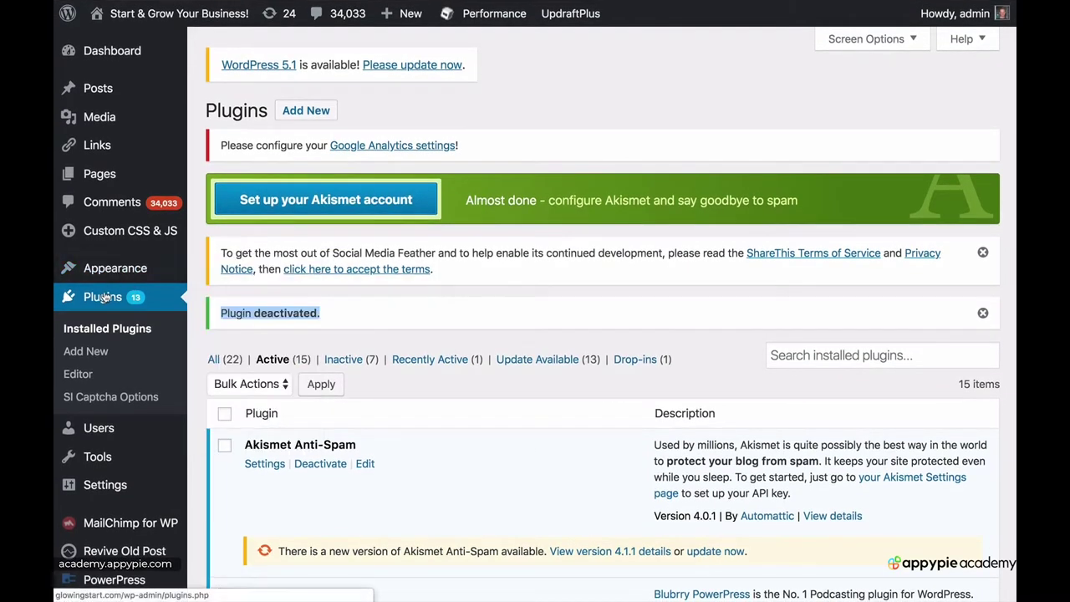
# - Search for new plugins to add using the keyword "yoast seo"
pyautogui.click(86, 351)
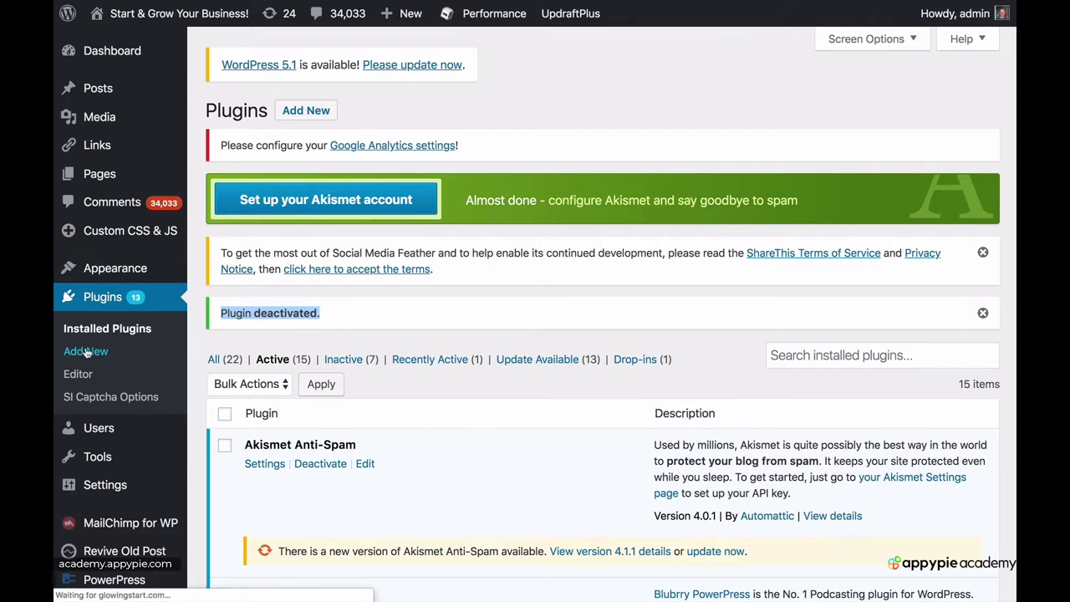
pyautogui.click(867, 266)
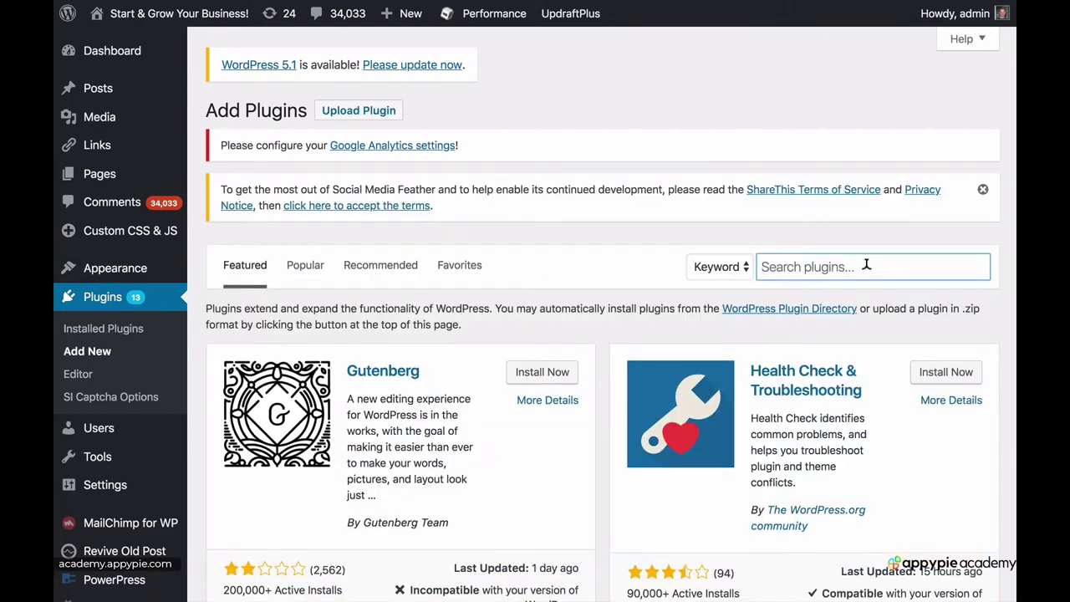
pyautogui.write('yoast seo')
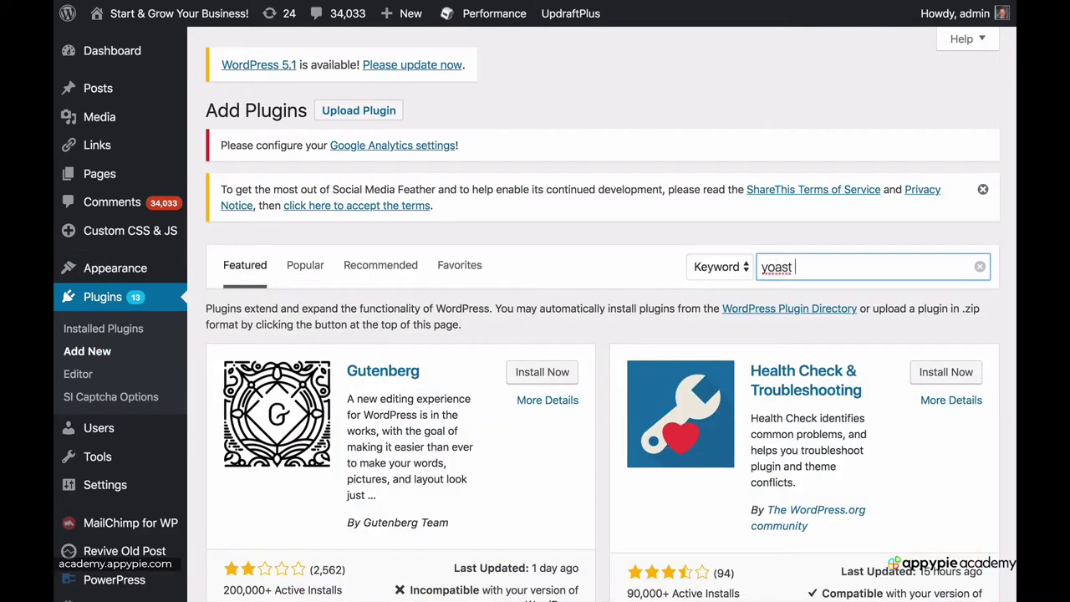
# - Examine the Yoast plugin search results, including the rating and number of reviews of the main Yoast SEO plugin
pyautogui.scroll(-1, 378, 383)
pyautogui.scroll(-4, 378, 383)
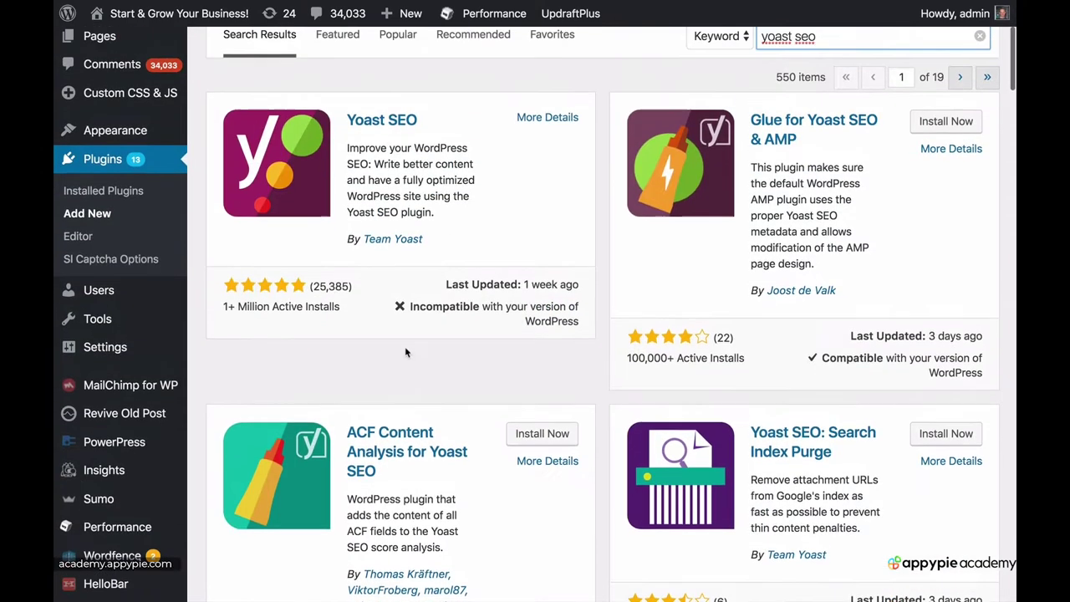
pyautogui.scroll(2, 598, 260)
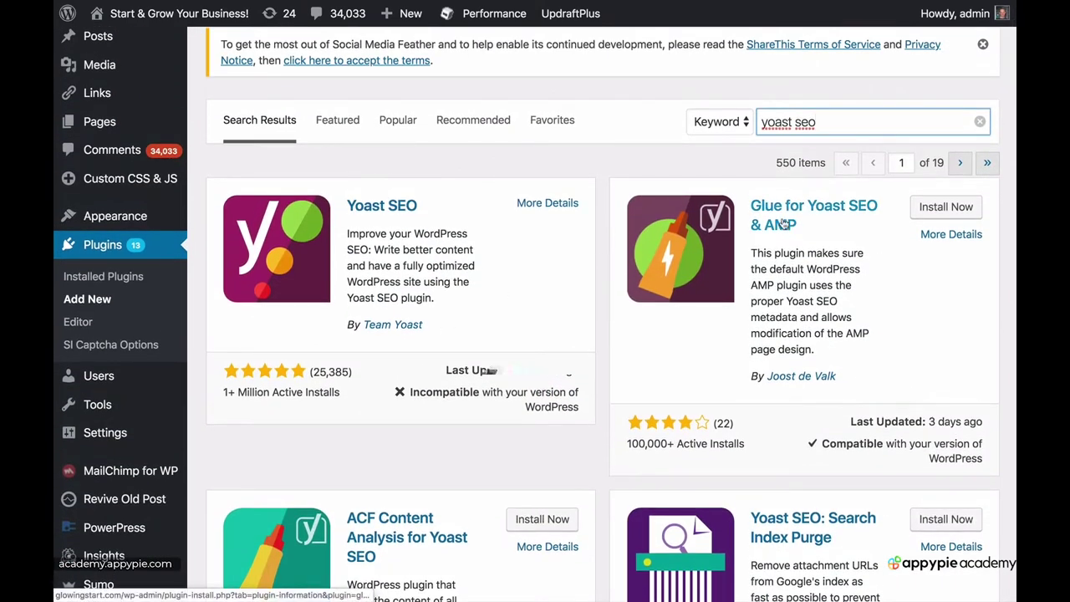
pyautogui.scroll(-2, 798, 355)
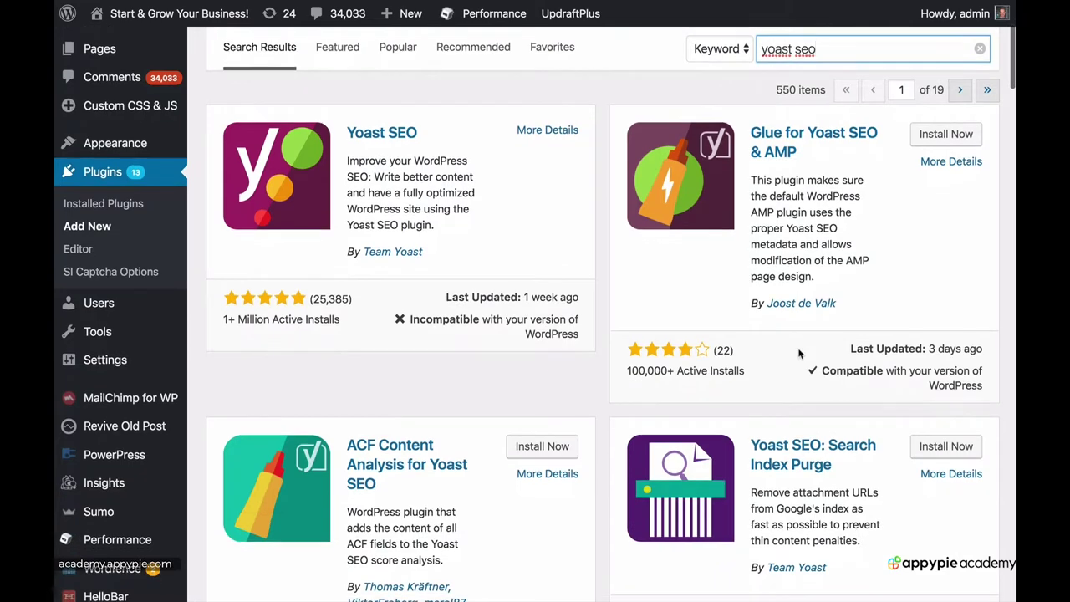
pyautogui.scroll(-3, 799, 355)
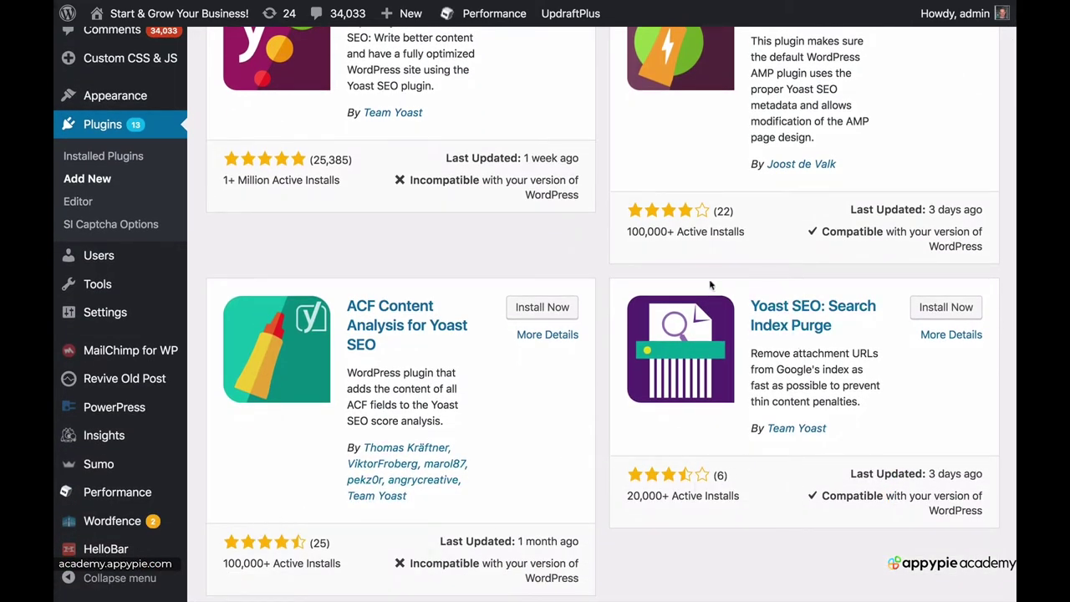
pyautogui.scroll(5, 701, 498)
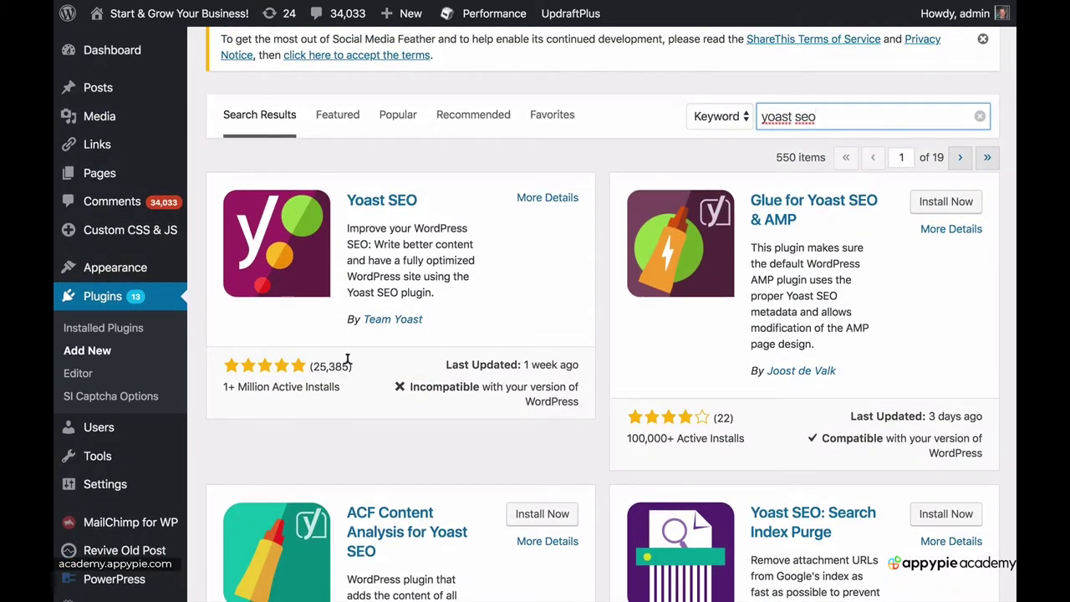
pyautogui.moveTo(350, 365); pyautogui.dragTo(307, 365)
pyautogui.rightClick(309, 363)
pyautogui.click(192, 335)
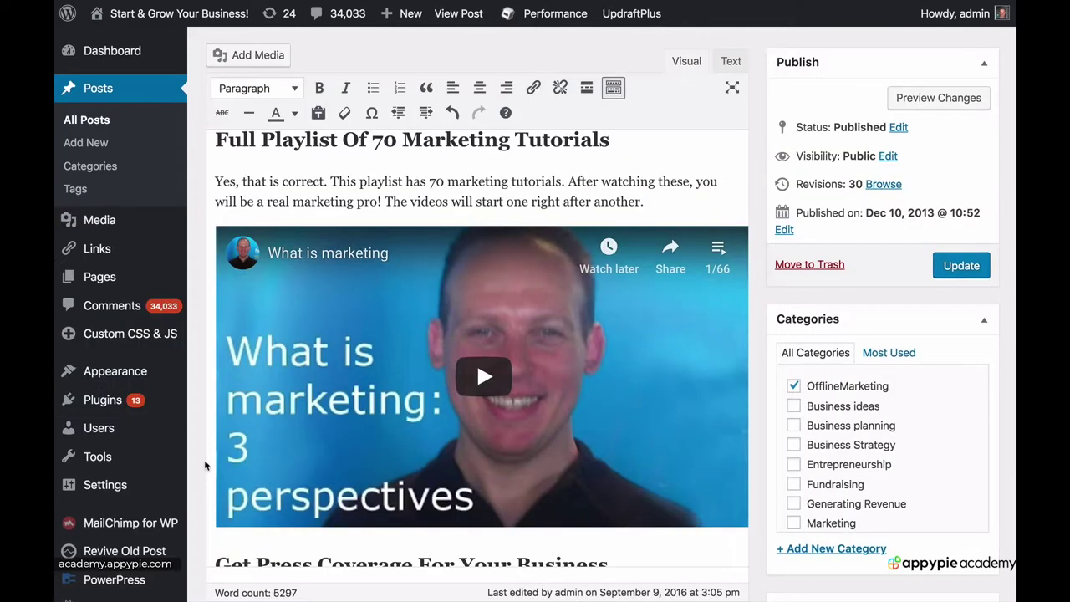
# - Set the post's focus keyword to "flier marketing" in the WordPress SEO by Yoast section and check where the keyword is found
pyautogui.scroll(-5, 204, 465)
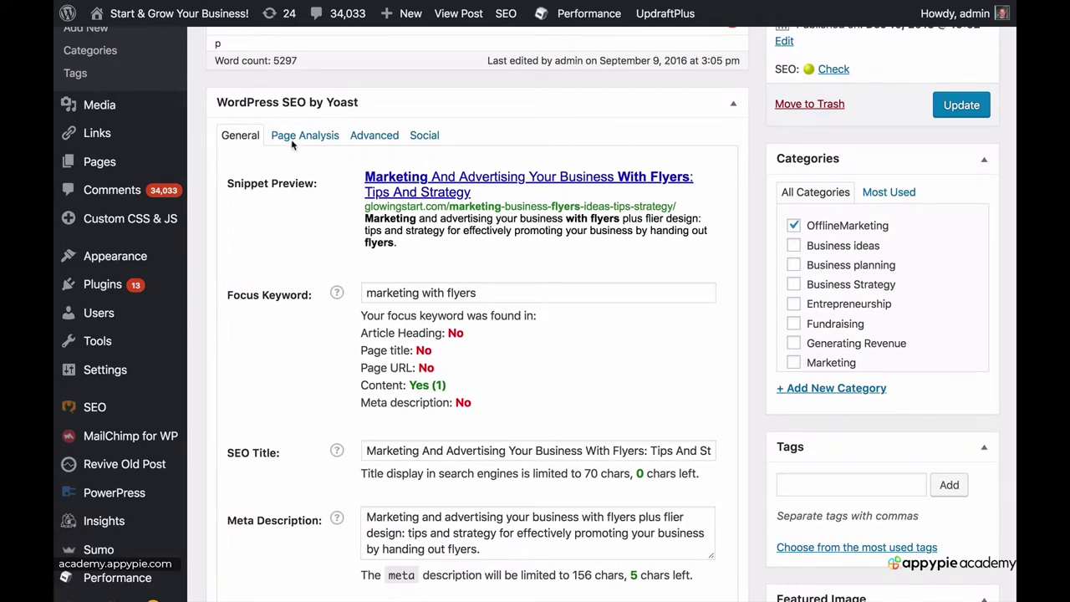
pyautogui.scroll(-1, 289, 109)
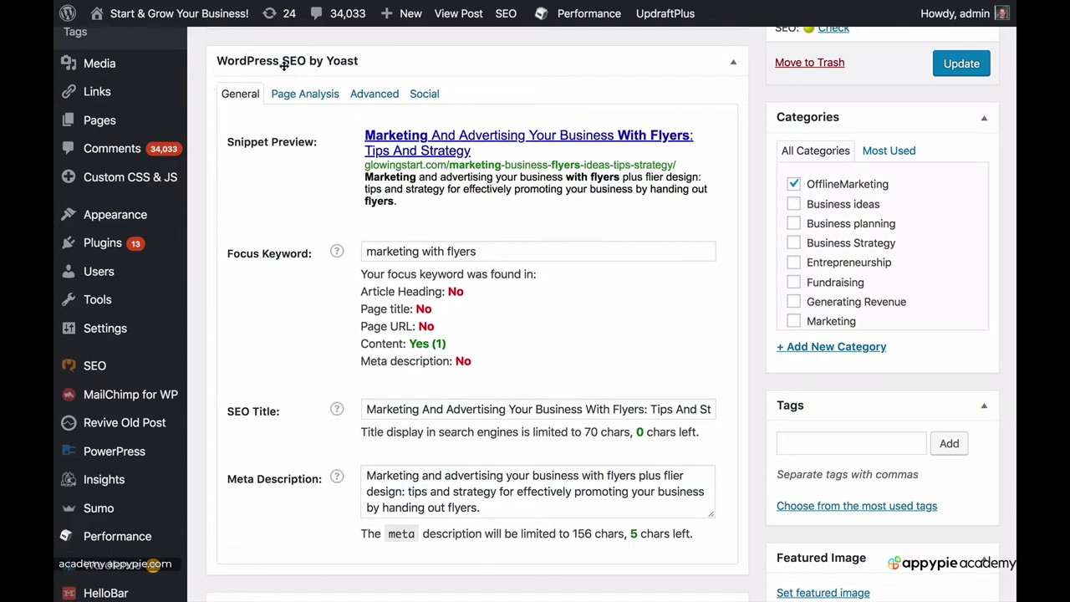
pyautogui.scroll(-3, 485, 359)
pyautogui.scroll(3, 485, 360)
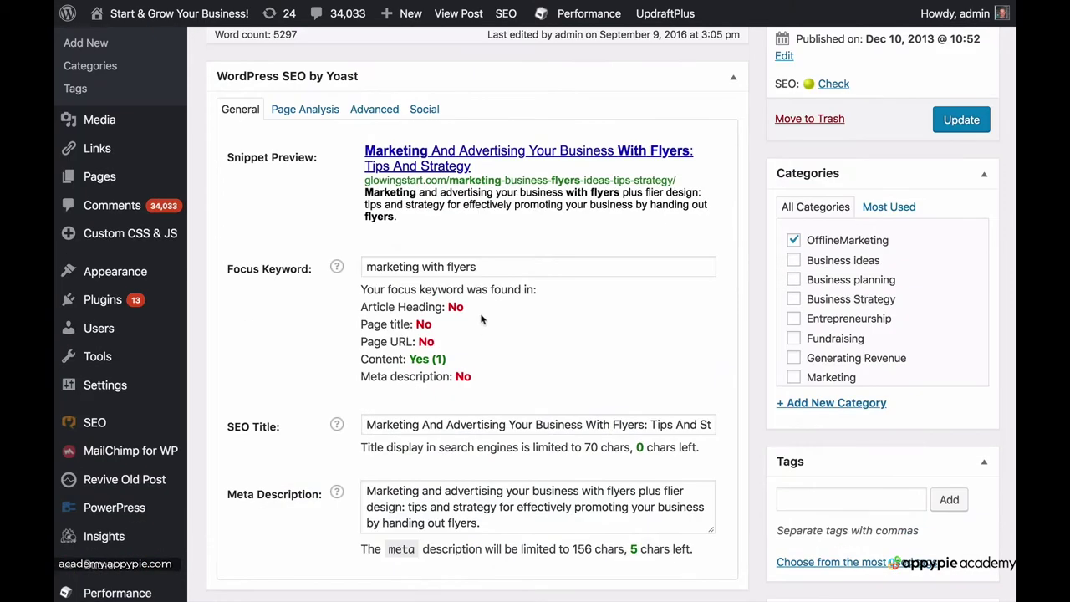
pyautogui.moveTo(480, 266); pyautogui.dragTo(363, 268)
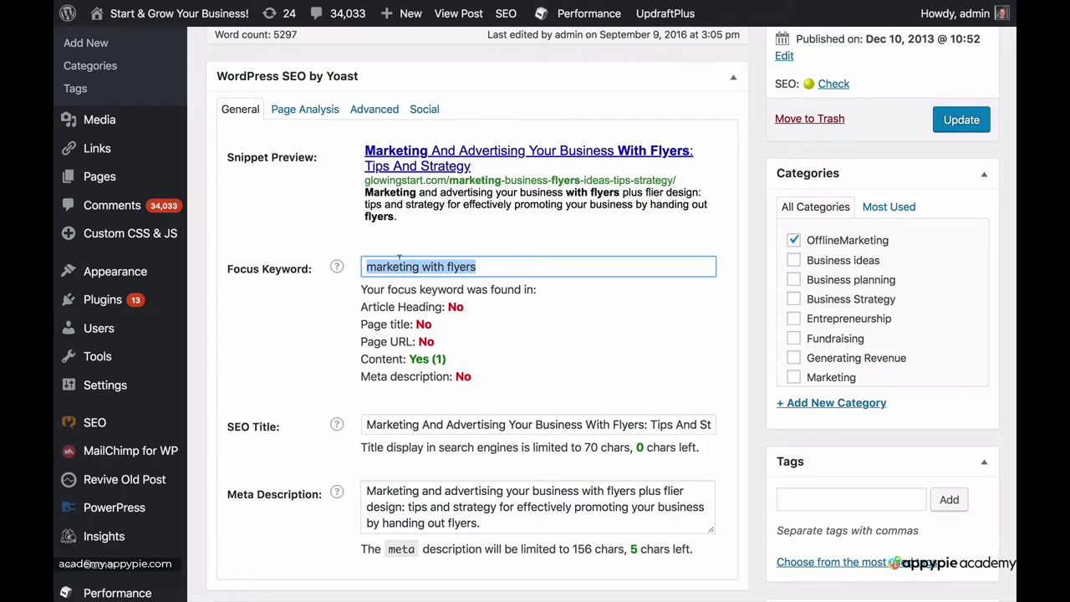
pyautogui.write('fli')
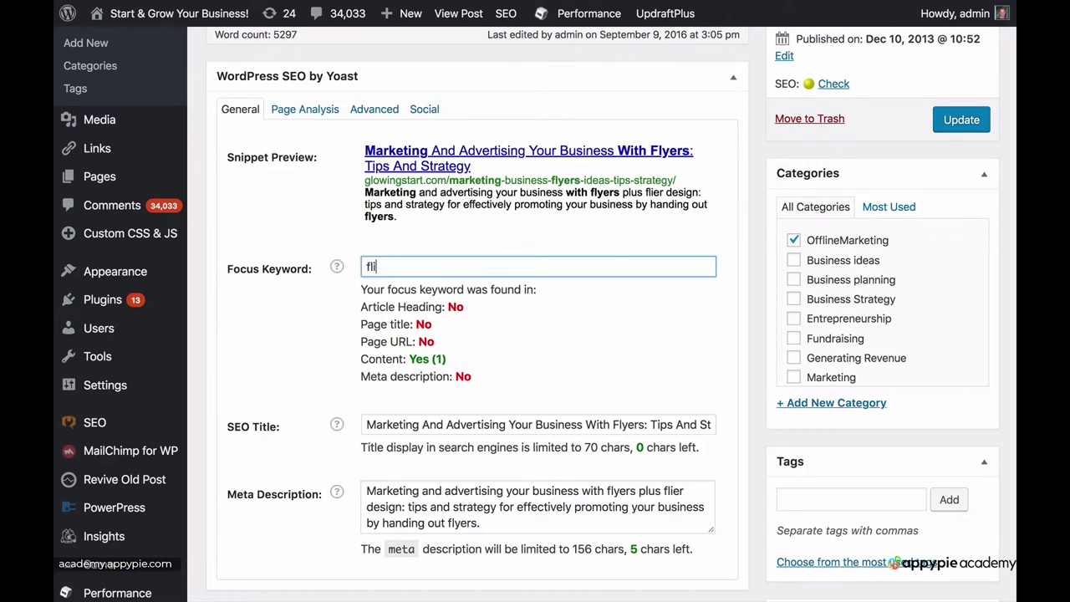
pyautogui.write('er marketing')
pyautogui.click(470, 378)
pyautogui.moveTo(470, 378); pyautogui.dragTo(361, 294)
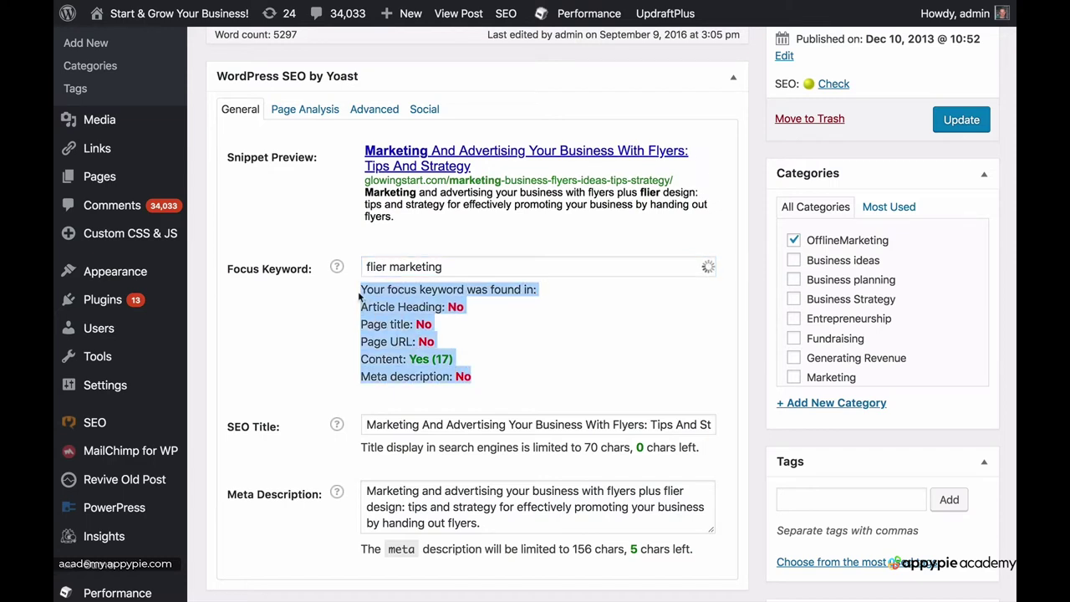
pyautogui.click(462, 367)
pyautogui.moveTo(473, 379); pyautogui.dragTo(360, 384)
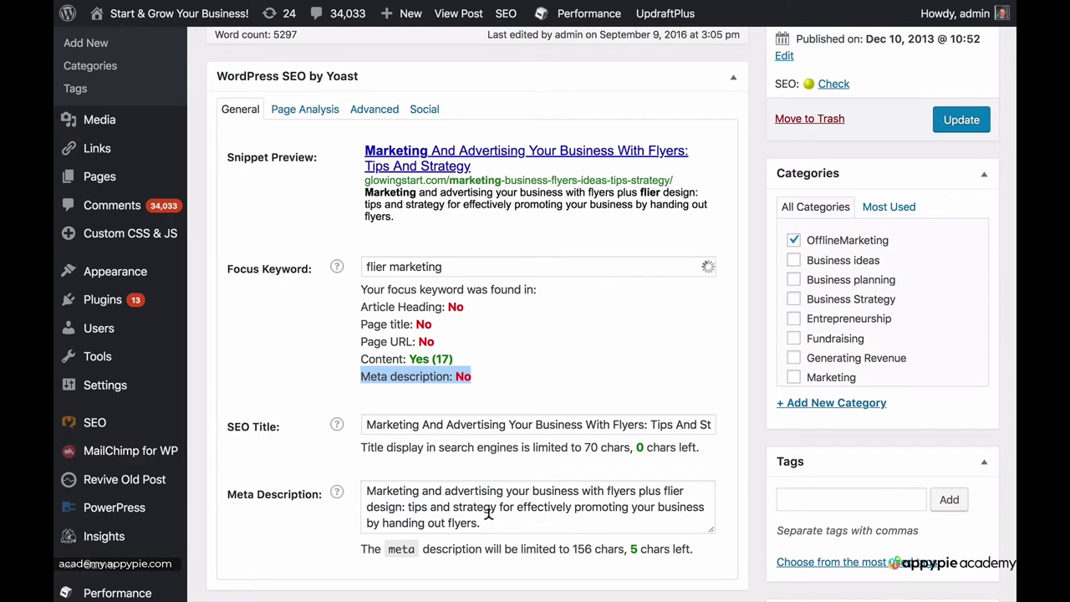
# - Make the meta description start with "Flier marketing and advertising your business", and check its keyword match and character limit
pyautogui.moveTo(488, 515); pyautogui.dragTo(556, 522)
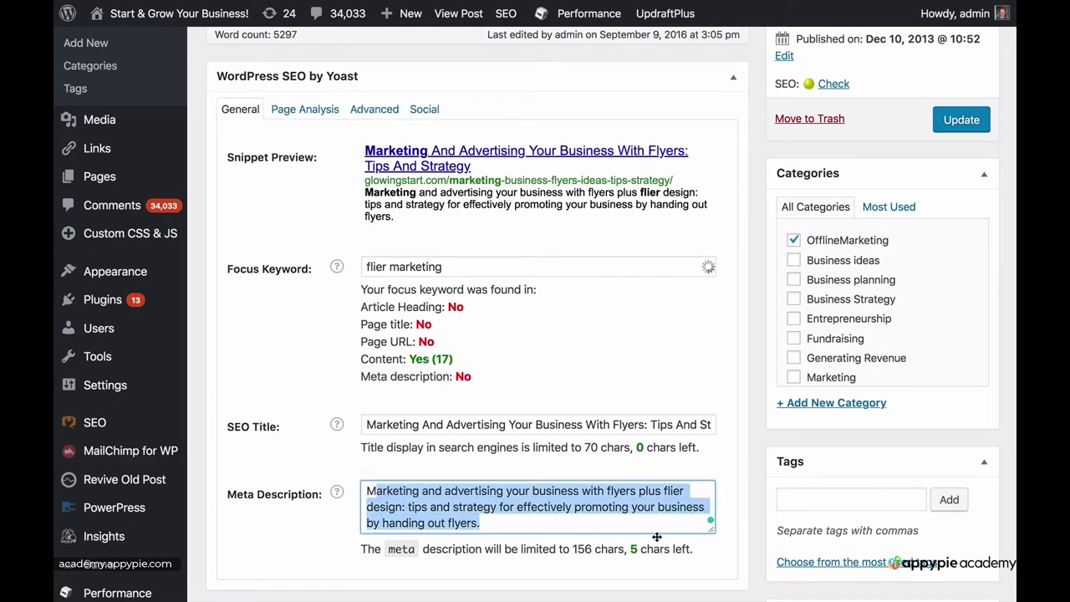
pyautogui.click(614, 521)
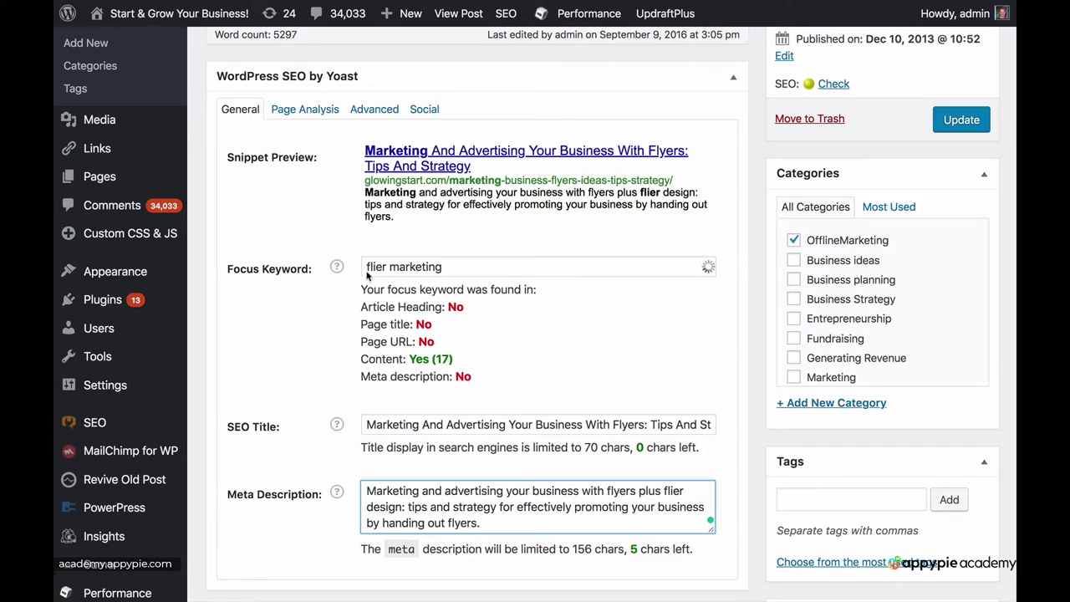
pyautogui.hotkey('ctrl', 'a')
pyautogui.write('Flier marketing and advertising your business with flyers plus flier design: tips and strategy for effectively promoting your business by handing out flyers.')
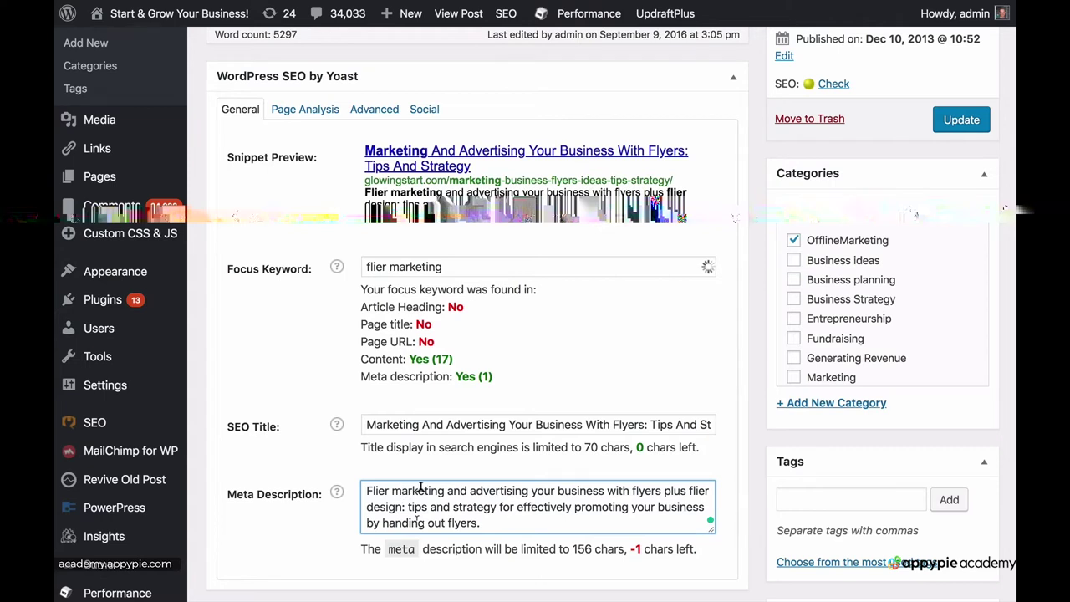
pyautogui.moveTo(444, 491); pyautogui.dragTo(361, 487)
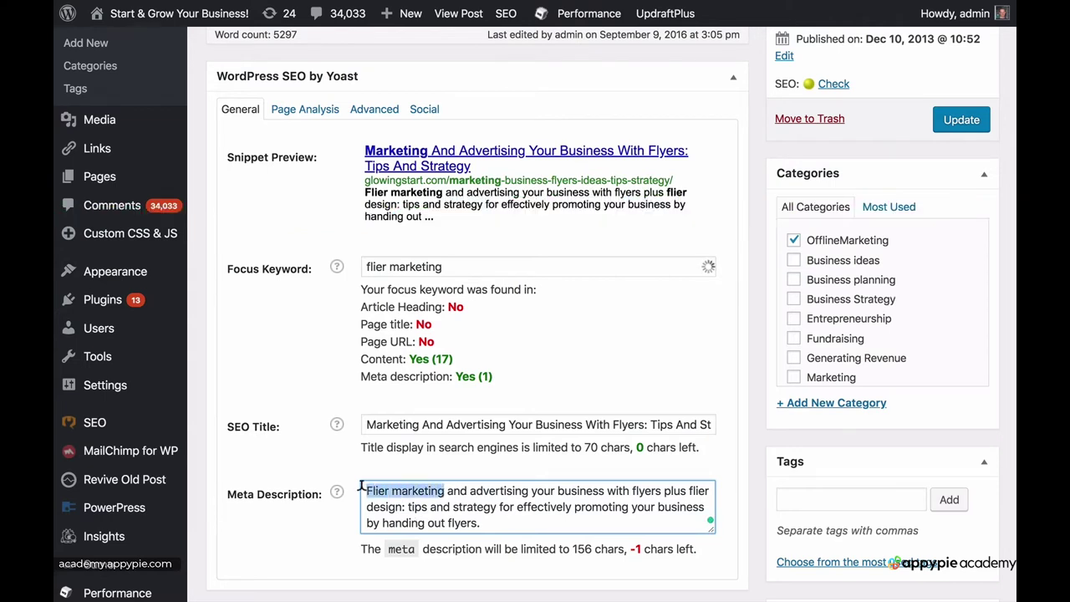
pyautogui.click(362, 491)
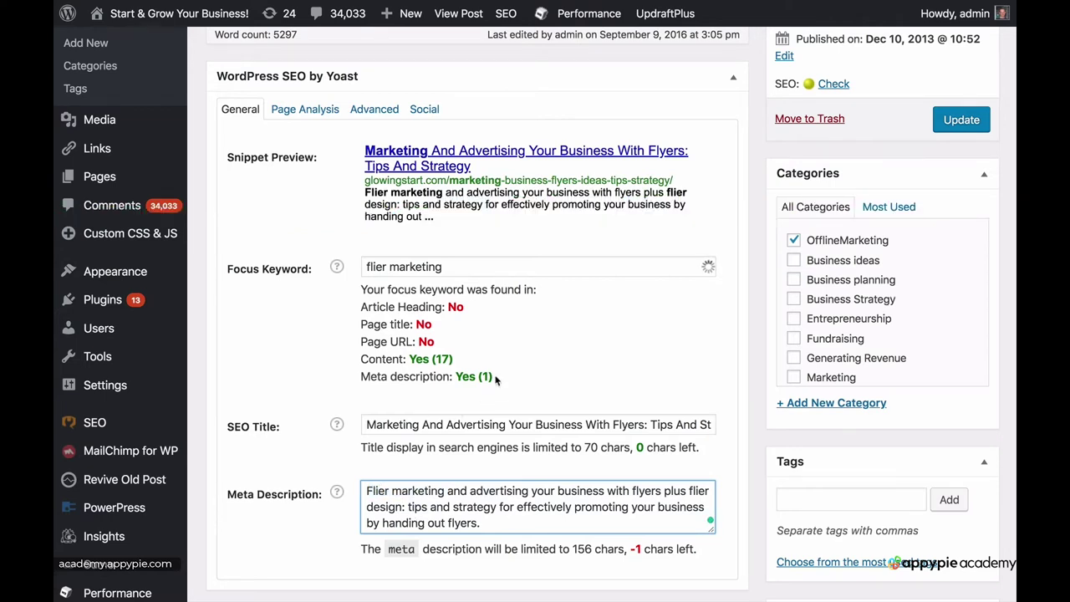
pyautogui.moveTo(498, 380); pyautogui.dragTo(451, 368)
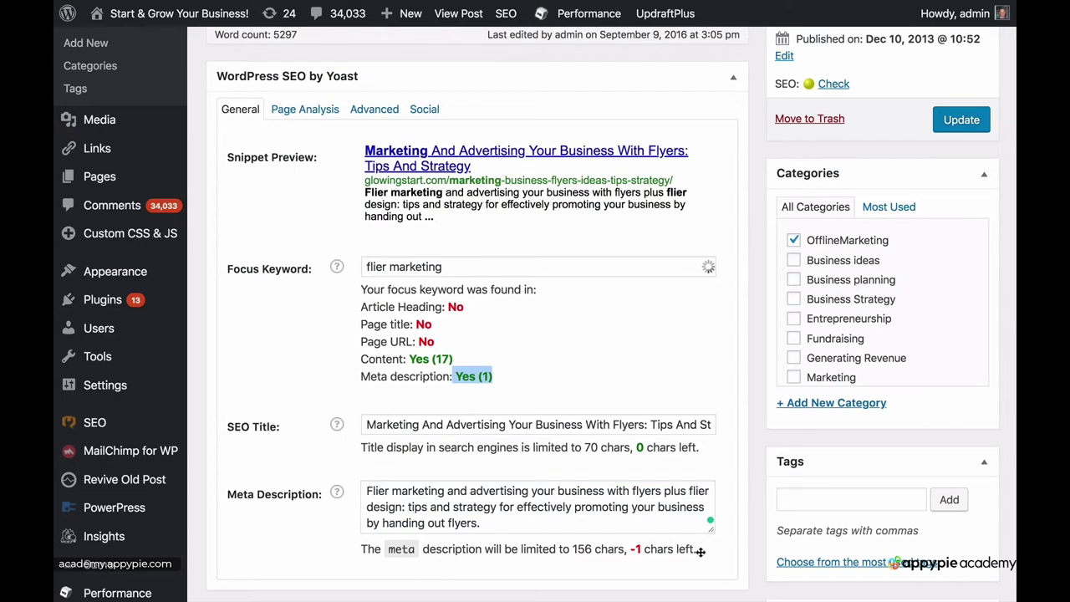
pyautogui.moveTo(485, 548); pyautogui.dragTo(614, 513)
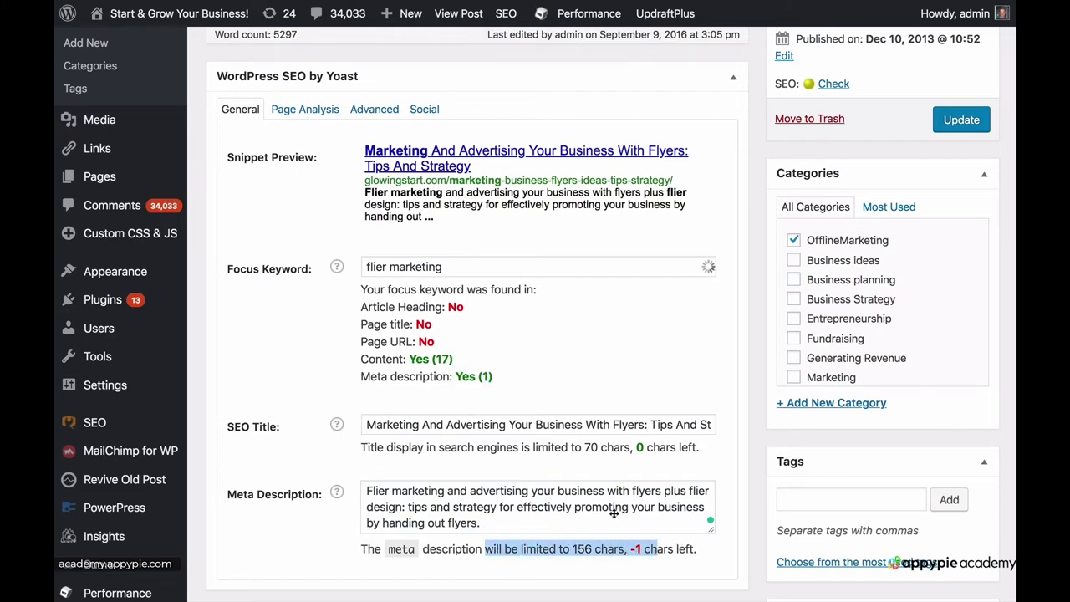
# - Remove "with flyers" from the meta description, reword its middle as "flier design, tips, and strategy", drop the final period, and update the post
pyautogui.click(469, 480)
pyautogui.hotkey('ctrl', 'a')
pyautogui.write('Flier marketing and advertising your business plus flier design, tips, and strategy for effectively promoting your business by handing out flyers')
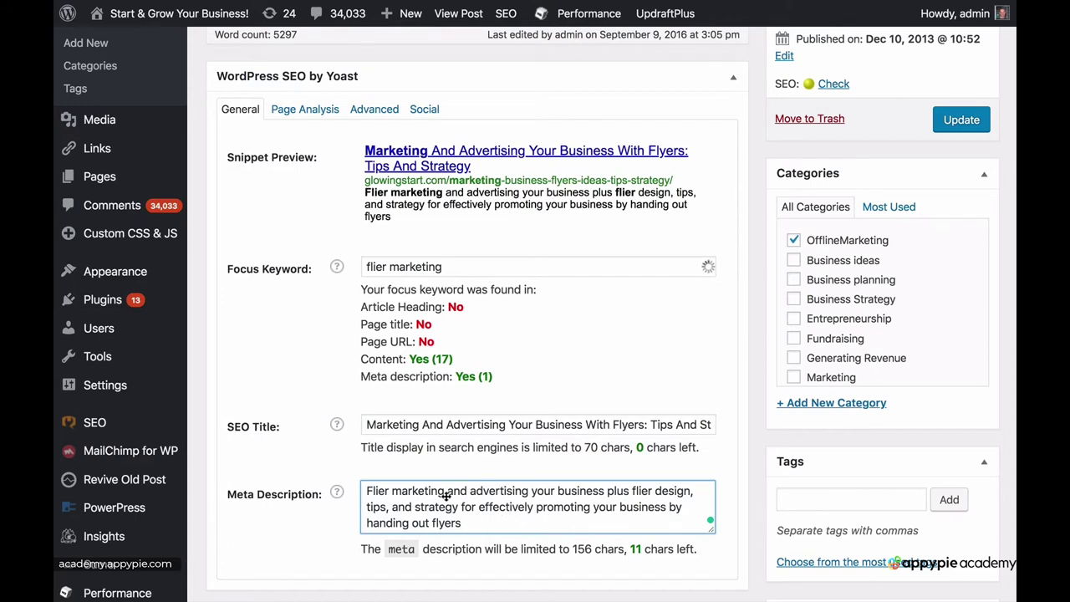
pyautogui.click(558, 548)
pyautogui.moveTo(558, 548); pyautogui.dragTo(623, 549)
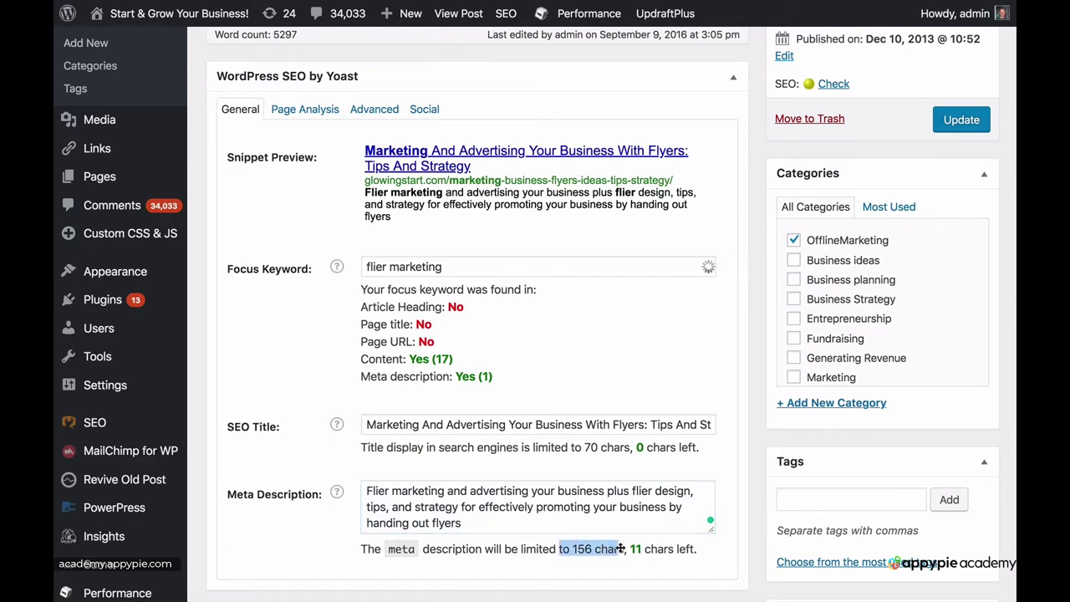
pyautogui.moveTo(446, 491); pyautogui.dragTo(365, 490)
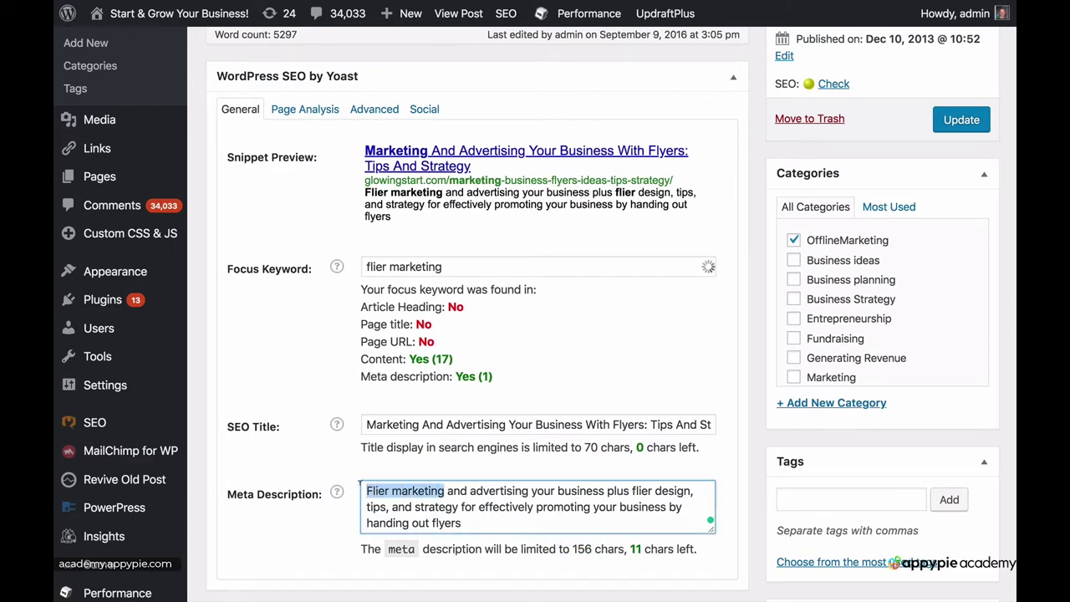
pyautogui.click(960, 123)
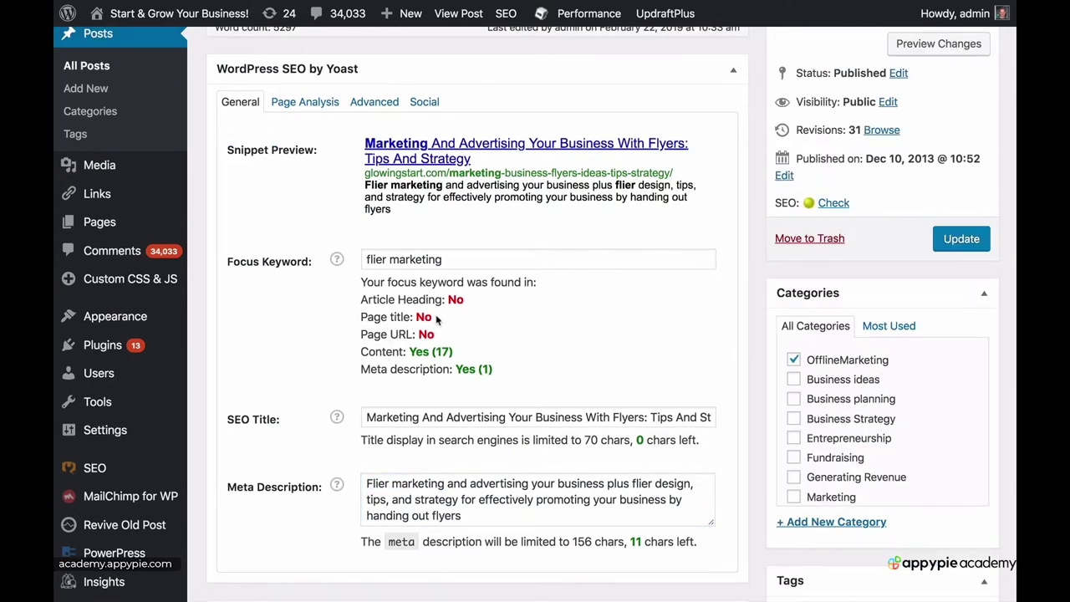
# - Add "Flier" to the start of the SEO title and check the focus keyword's page title match
pyautogui.moveTo(432, 318); pyautogui.dragTo(362, 296)
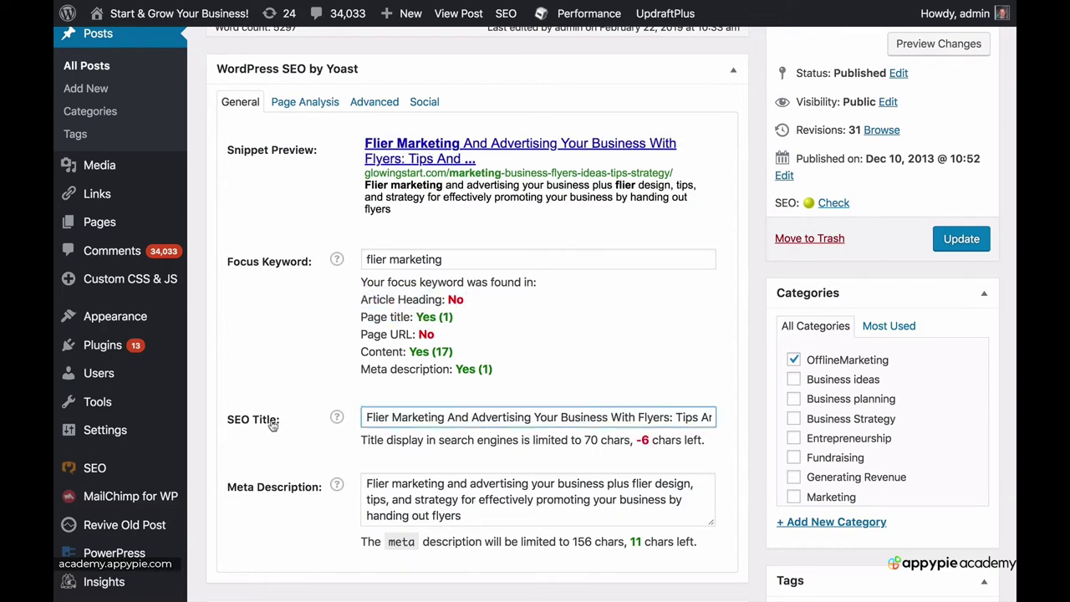
pyautogui.moveTo(365, 410); pyautogui.dragTo(210, 416)
pyautogui.moveTo(361, 316); pyautogui.dragTo(456, 324)
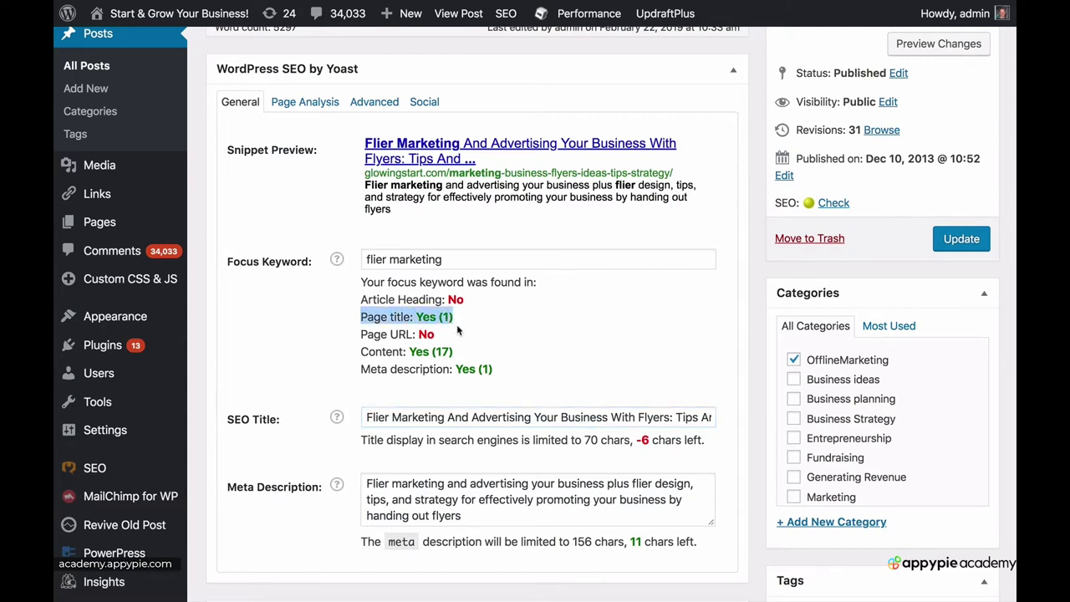
# - Shorten the SEO title to "Flier Marketing And Advertising Your Business With Flyers" and update the post
pyautogui.click(651, 419)
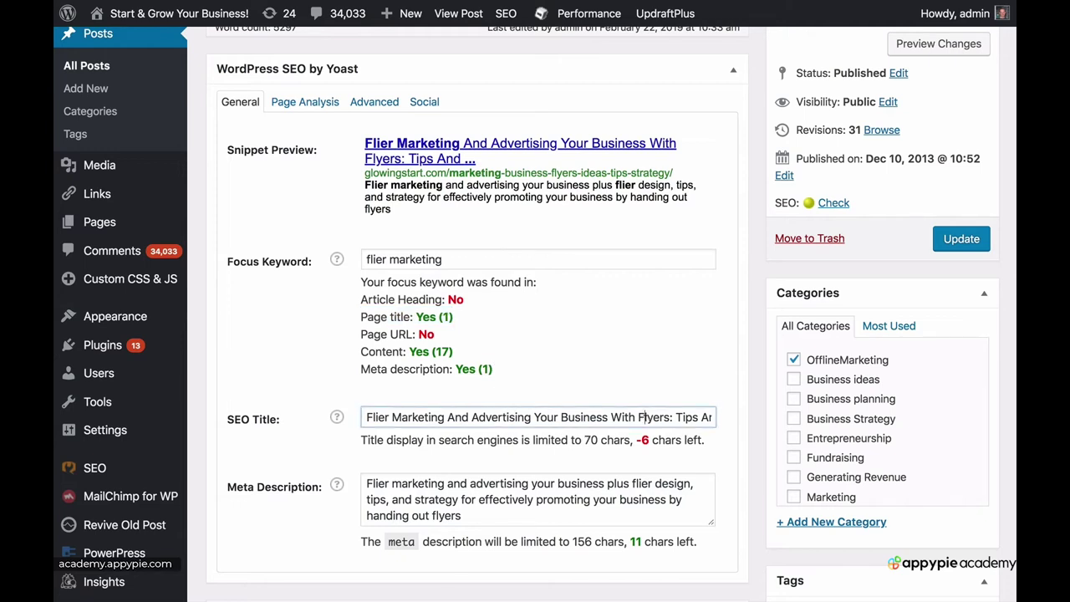
pyautogui.press('End')
pyautogui.press('BackSpace')
pyautogui.press('BackSpace')
pyautogui.press('BackSpace')
pyautogui.press('BackSpace')
pyautogui.press('BackSpace')
pyautogui.press('BackSpace')
pyautogui.press('BackSpace')
pyautogui.press('BackSpace')
pyautogui.press('BackSpace')
pyautogui.press('BackSpace')
pyautogui.press('BackSpace')
pyautogui.press('BackSpace')
pyautogui.press('BackSpace')
pyautogui.press('BackSpace')
pyautogui.press('BackSpace')
pyautogui.press('BackSpace')
pyautogui.press('BackSpace')
pyautogui.press('BackSpace')
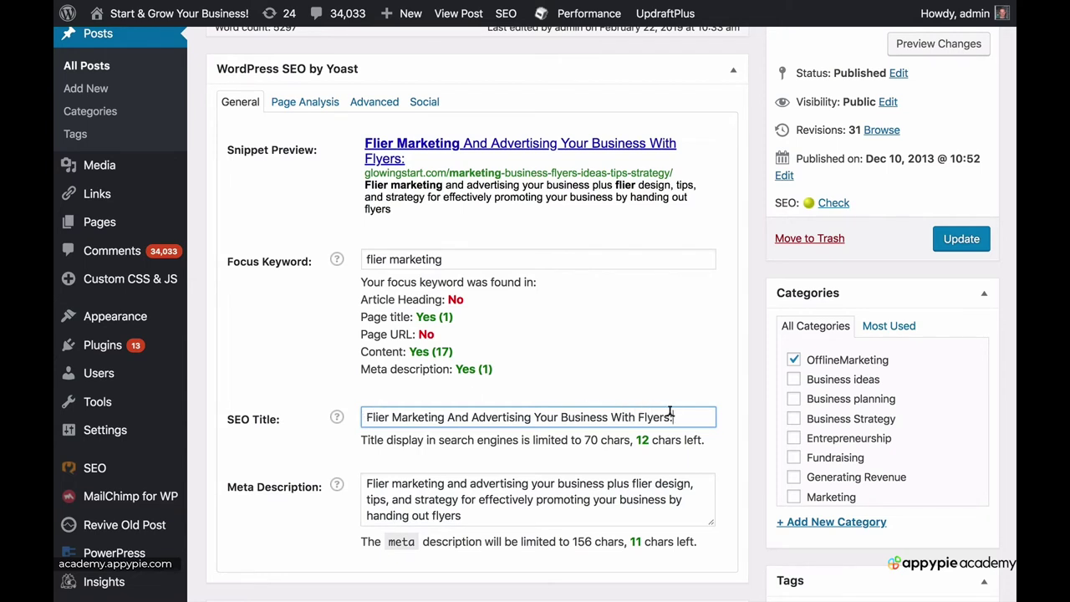
pyautogui.press('BackSpace')
pyautogui.press('Return')
# - Check the focus keyword's article heading match, and insert "Flier Marketing" before "Ideas" in the post title
pyautogui.moveTo(361, 318); pyautogui.dragTo(466, 329)
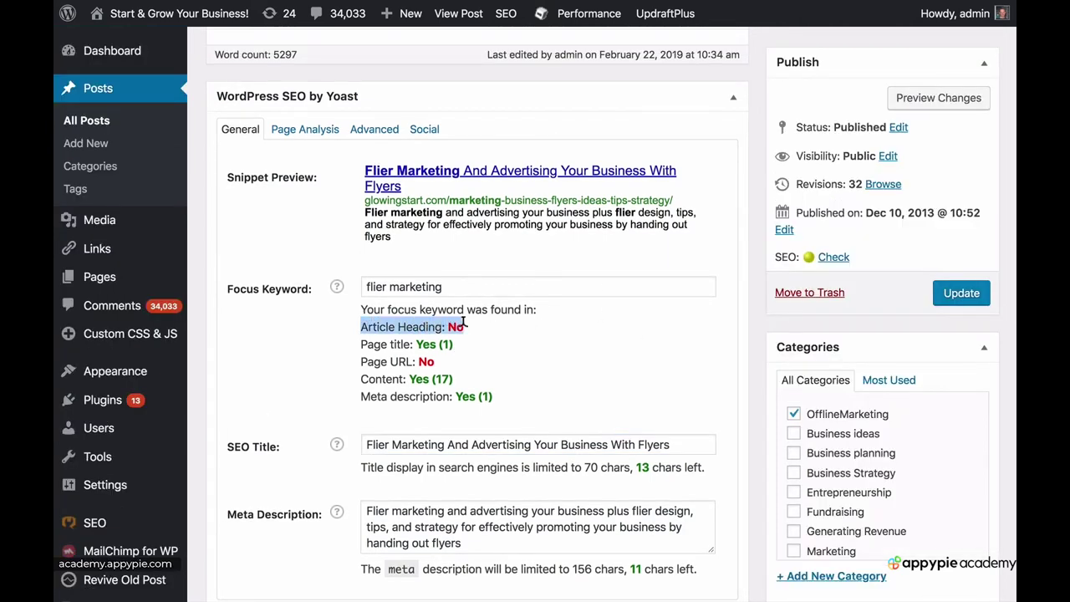
pyautogui.click(468, 330)
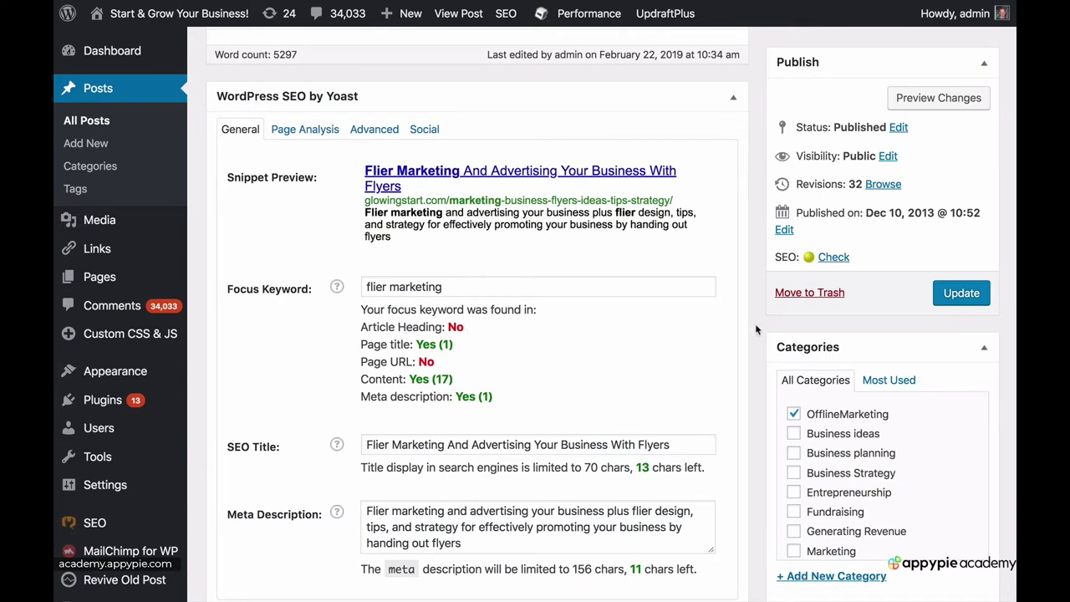
pyautogui.scroll(-2, 756, 328)
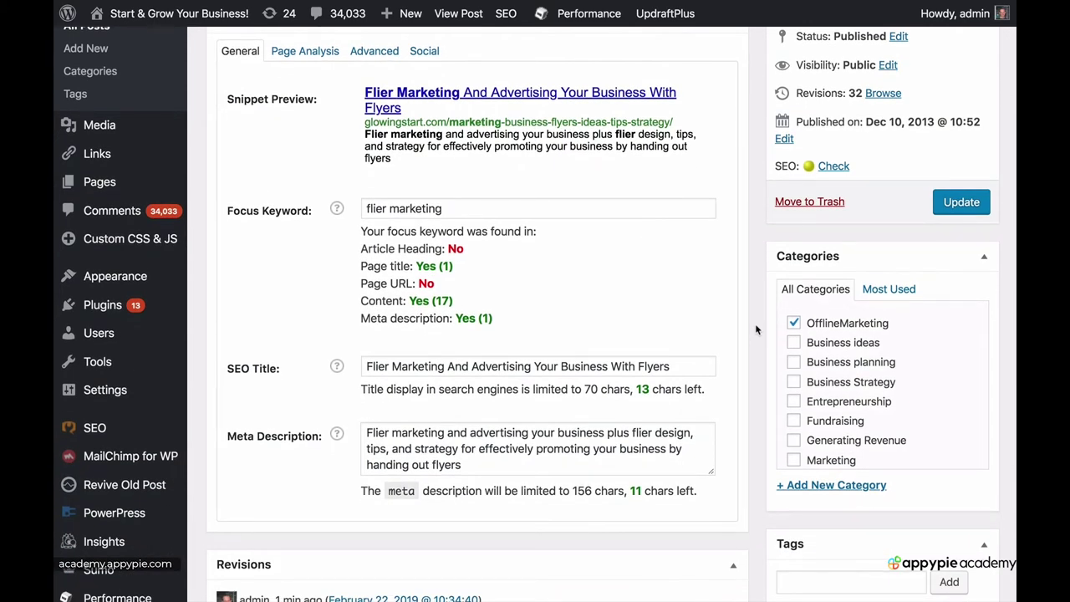
pyautogui.tripleClick(451, 365)
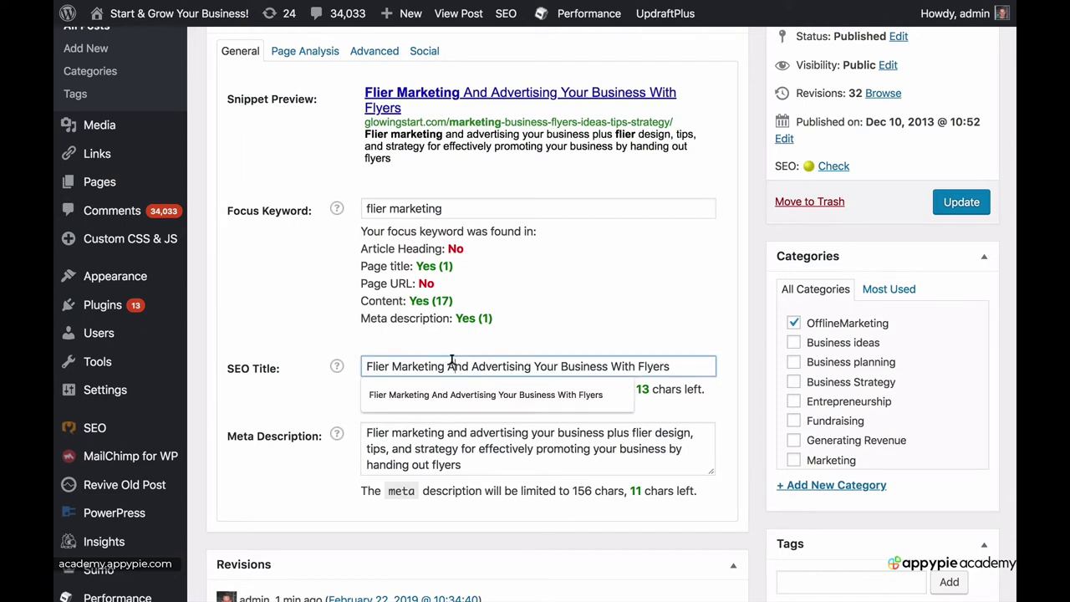
pyautogui.click(762, 287)
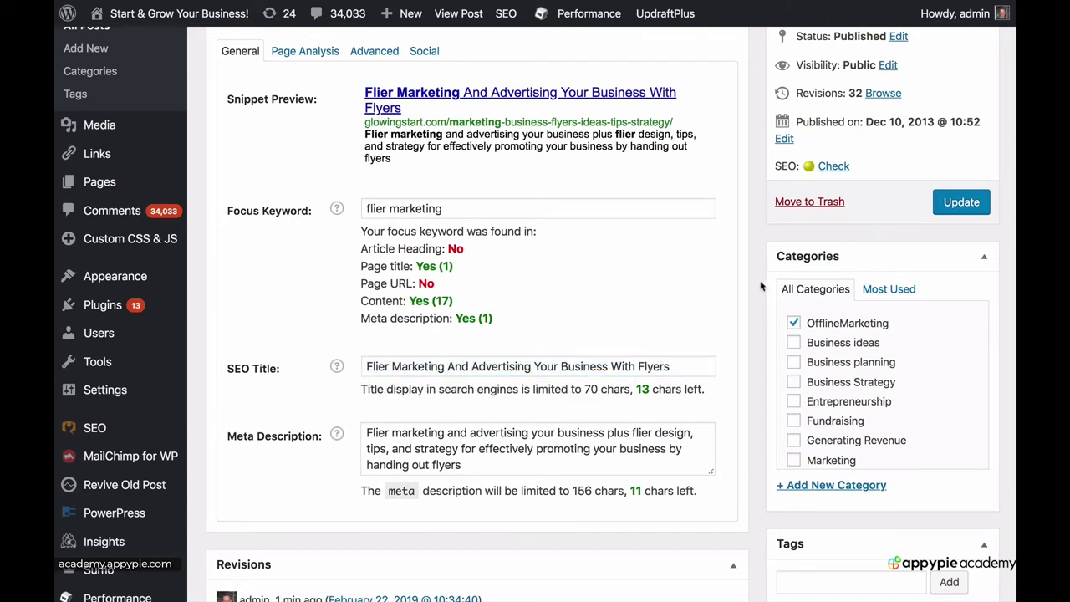
pyautogui.scroll(10, 760, 287)
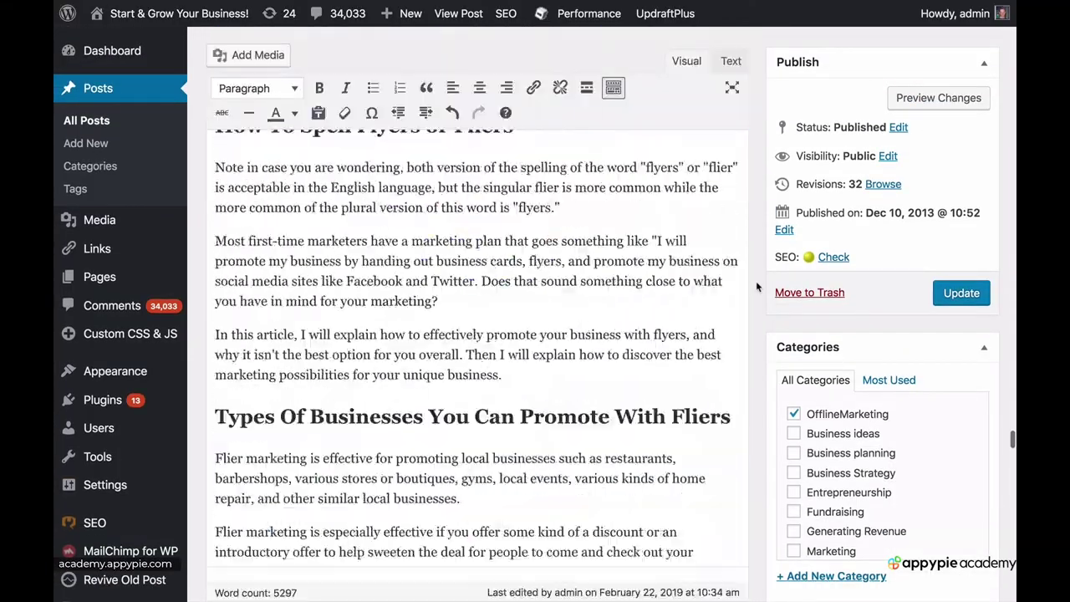
pyautogui.scroll(20, 757, 287)
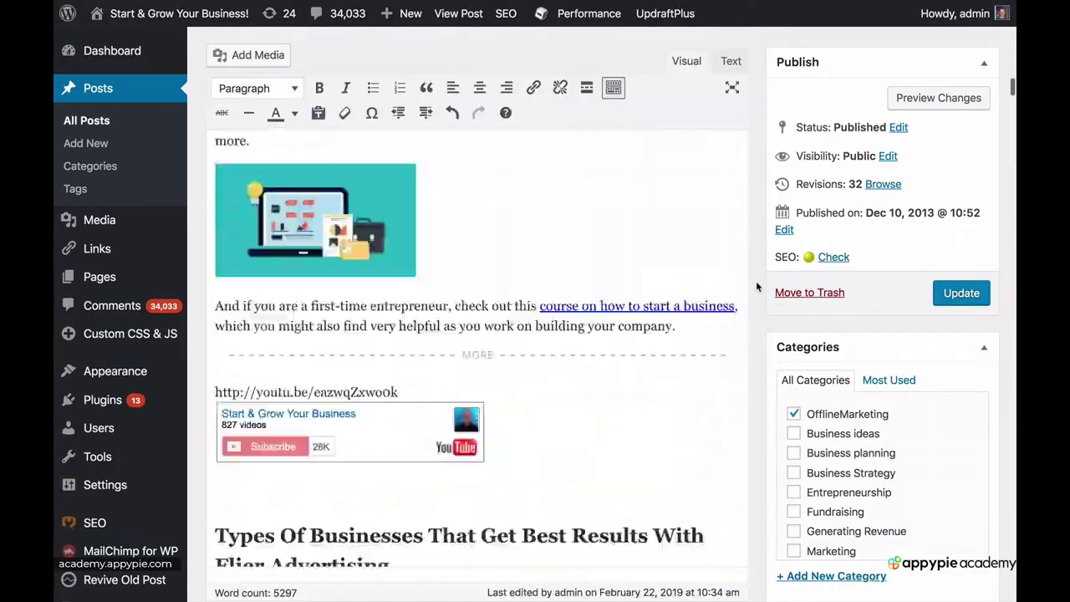
pyautogui.scroll(20, 757, 287)
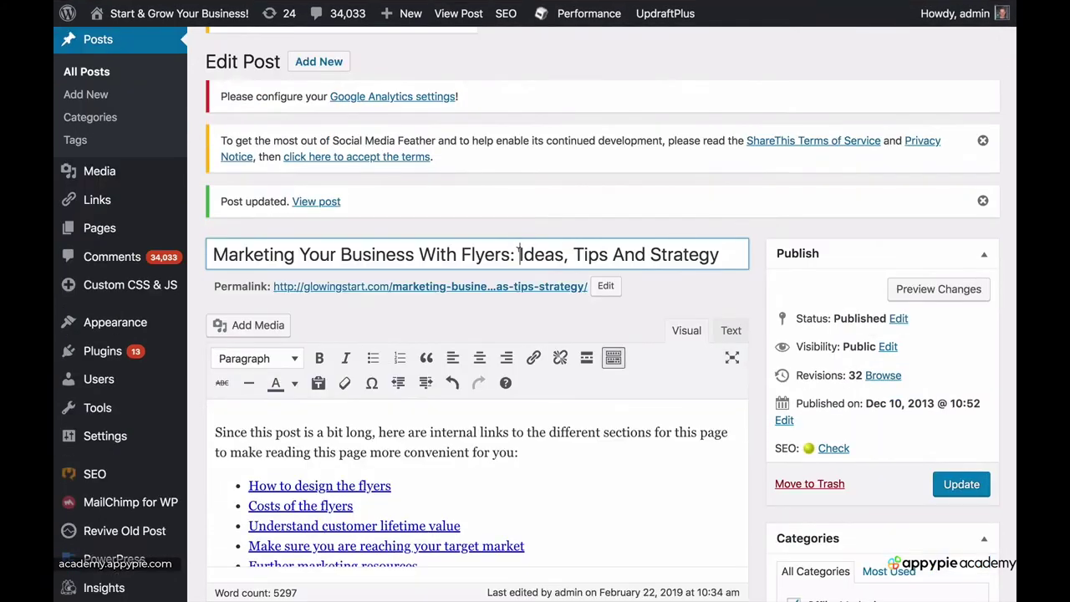
pyautogui.click(519, 253)
pyautogui.write('Flier Mar')
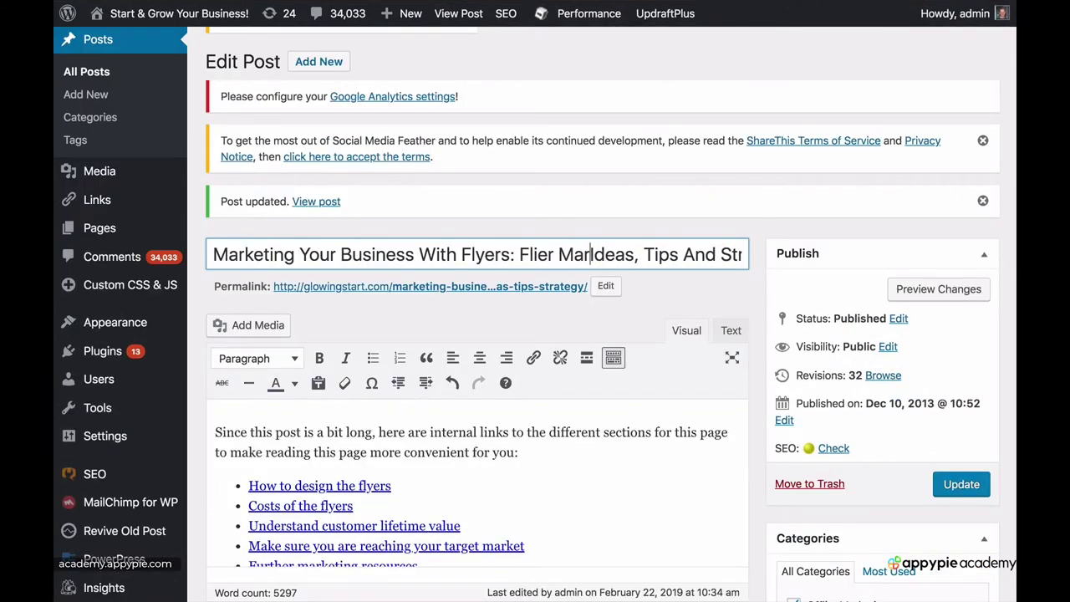
pyautogui.write('keting')
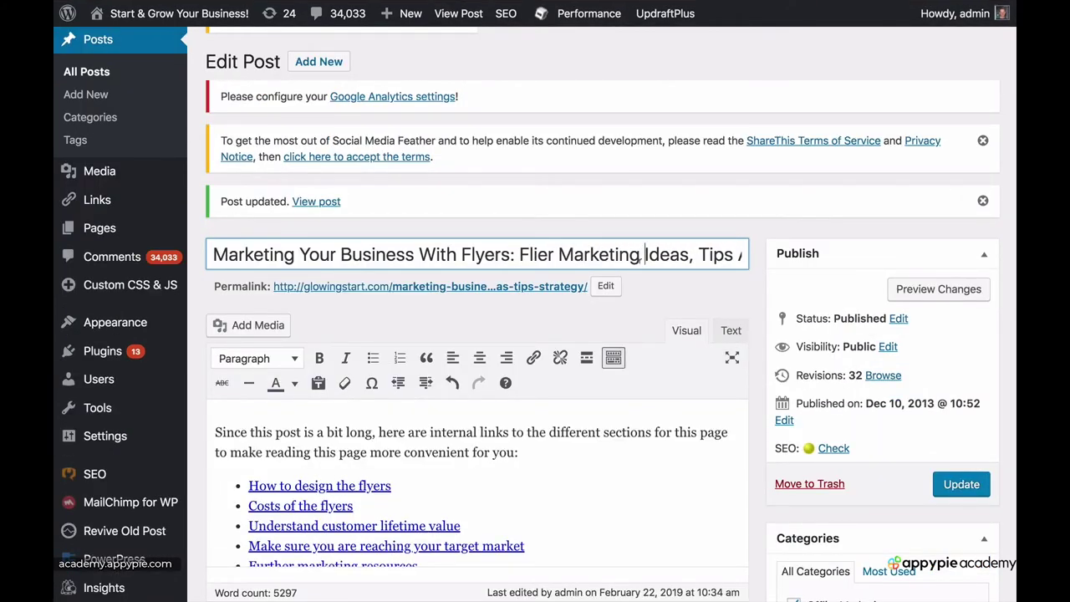
pyautogui.moveTo(713, 254); pyautogui.dragTo(773, 254)
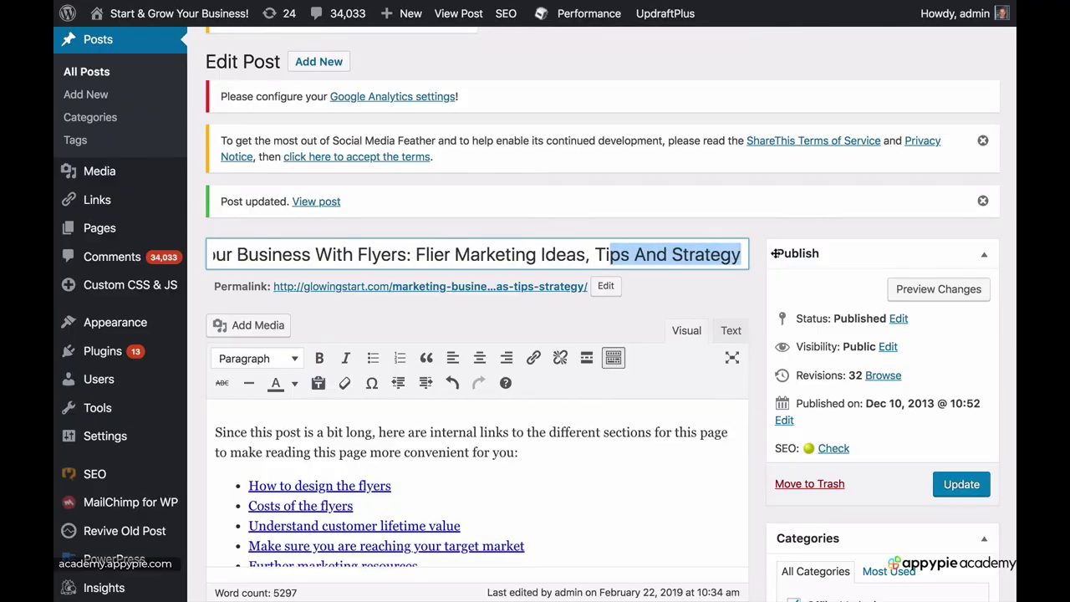
pyautogui.click(675, 276)
# - Recheck the focus keyword's article heading and page URL matches in the Yoast section, and update the post
pyautogui.scroll(-6, 755, 382)
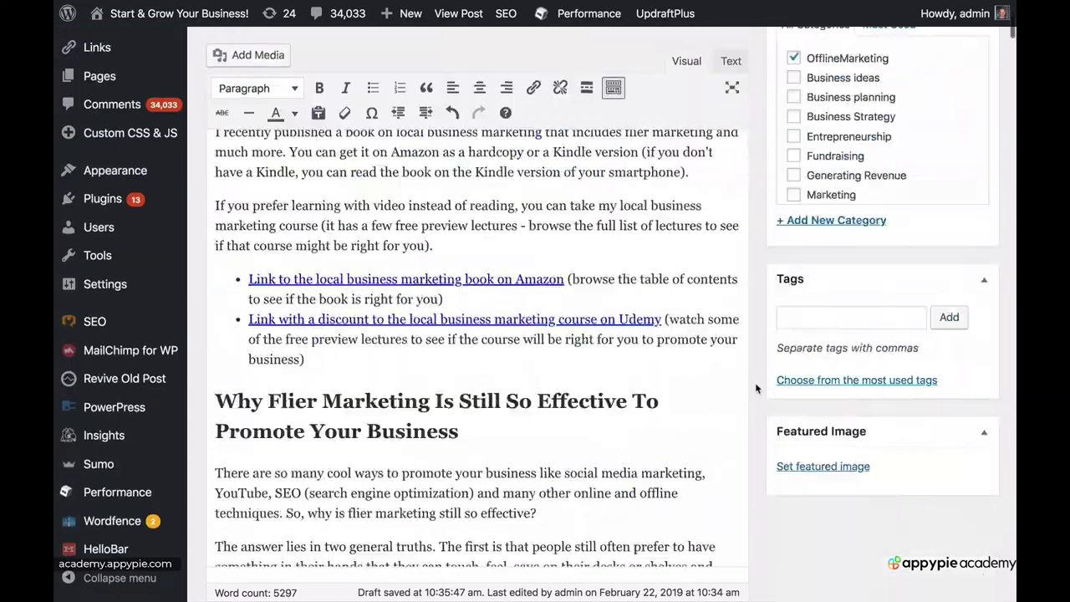
pyautogui.scroll(-20, 755, 382)
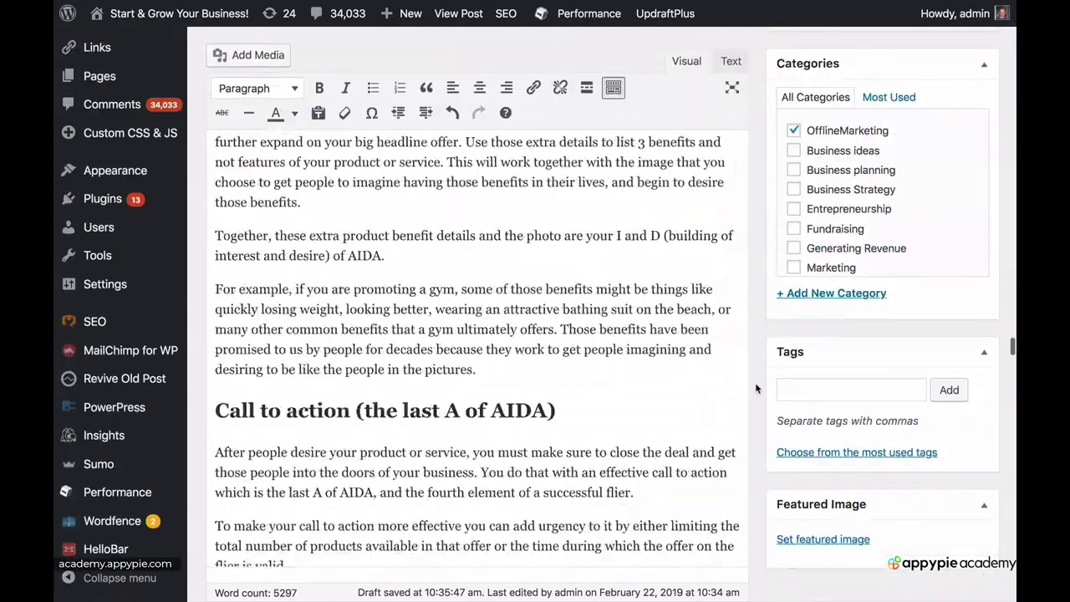
pyautogui.scroll(-20, 755, 382)
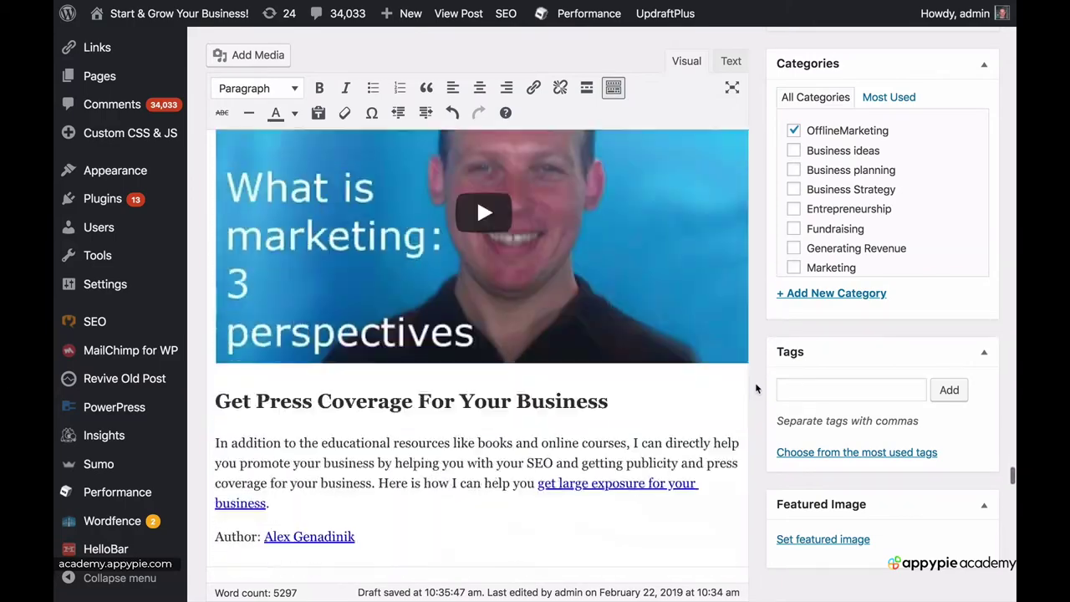
pyautogui.scroll(-10, 755, 382)
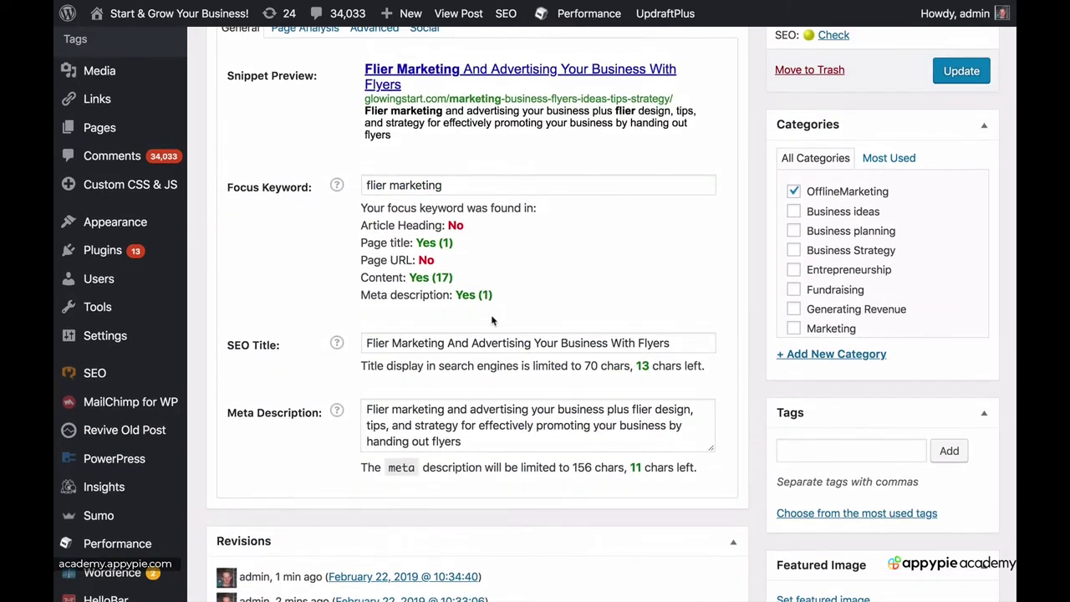
pyautogui.click(473, 343)
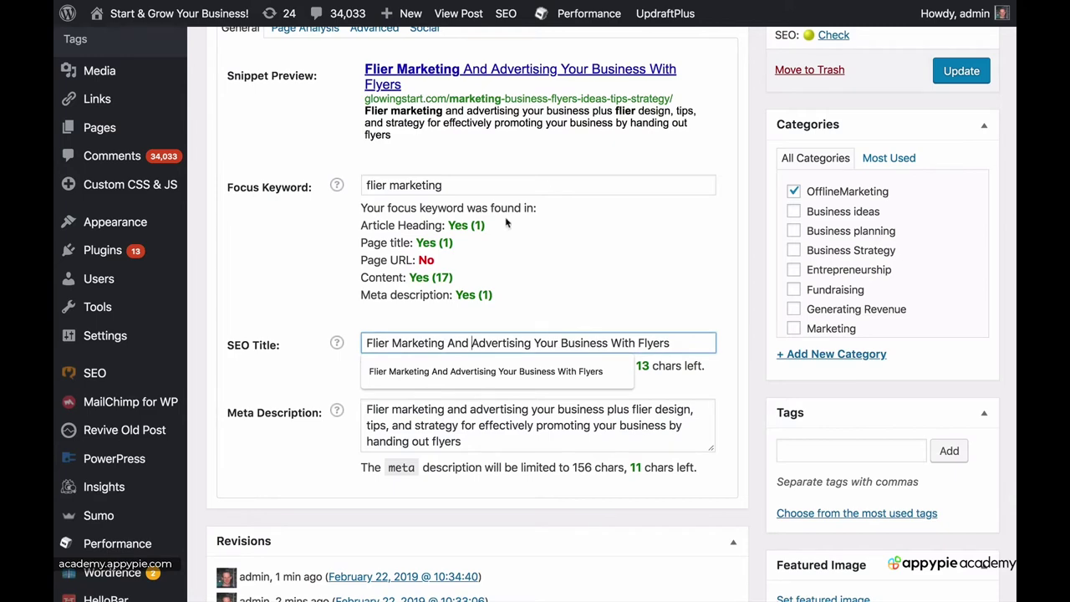
pyautogui.click(364, 220)
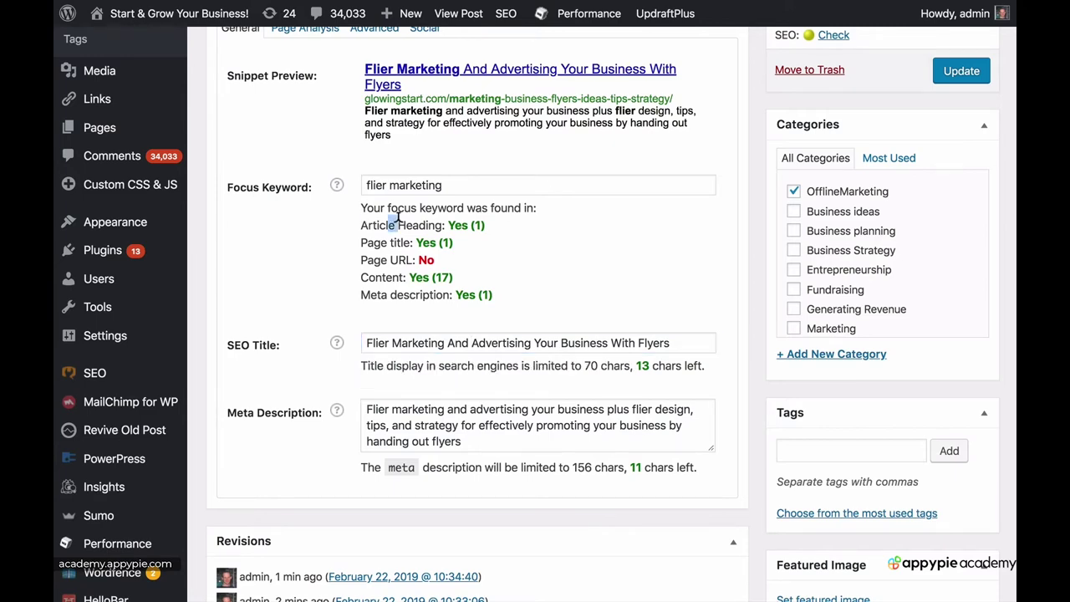
pyautogui.scroll(2, 460, 421)
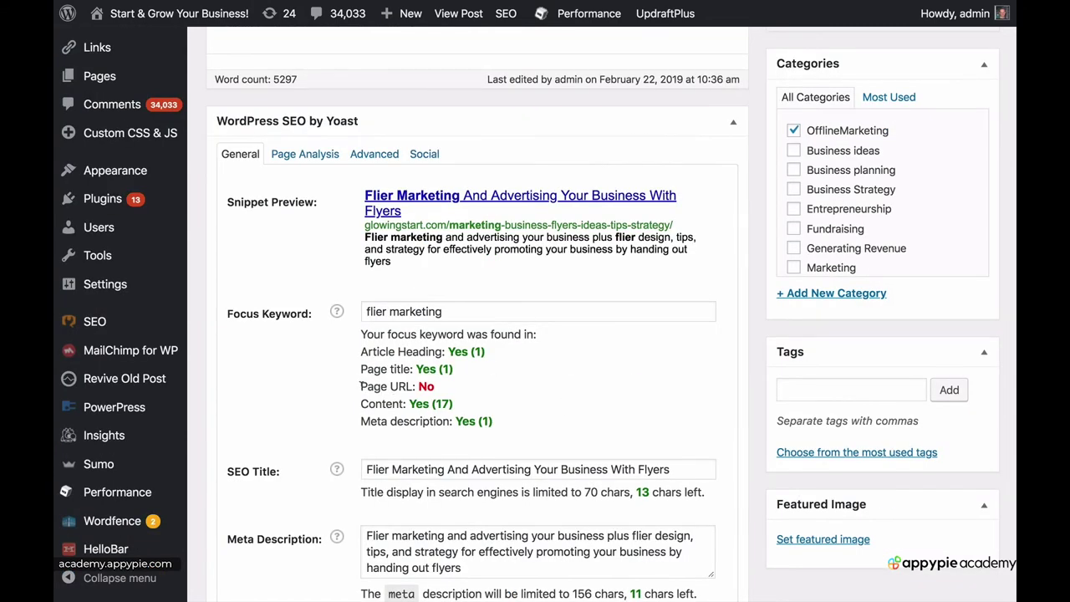
pyautogui.moveTo(360, 386); pyautogui.dragTo(437, 390)
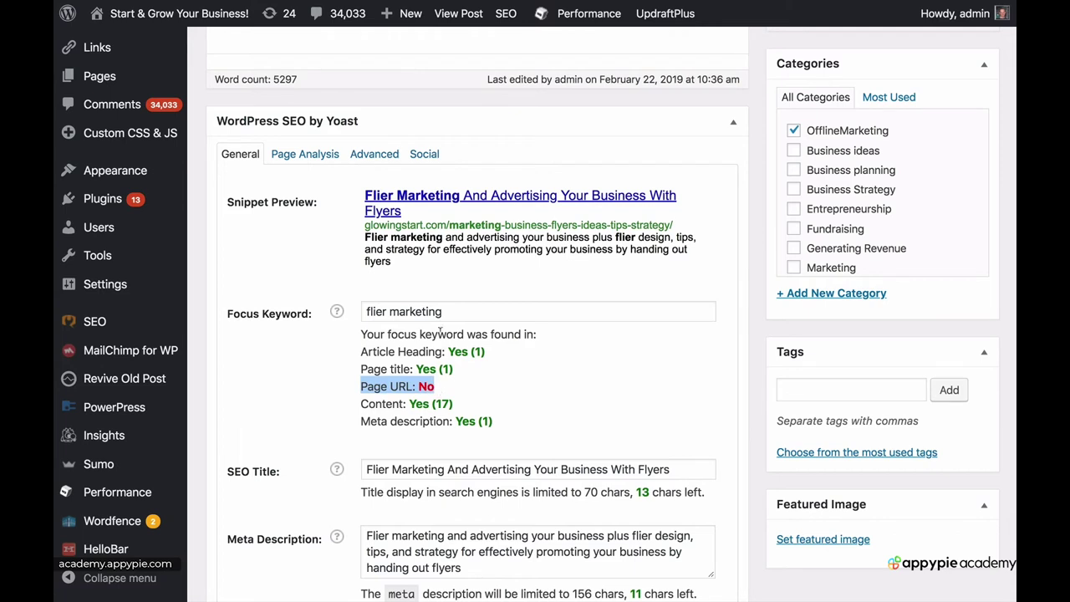
pyautogui.moveTo(447, 311); pyautogui.dragTo(362, 311)
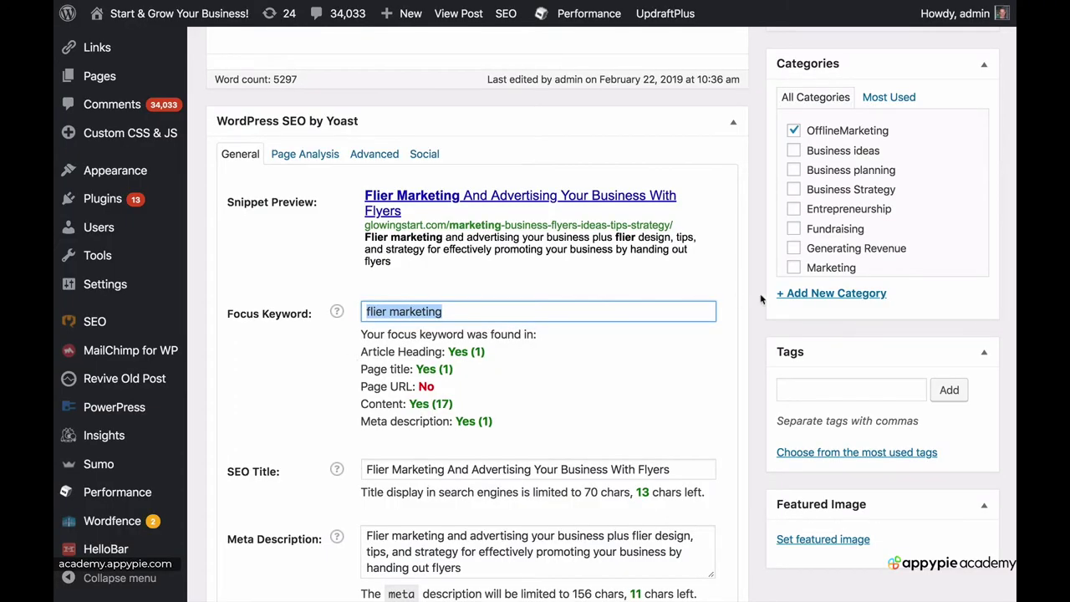
pyautogui.scroll(20, 752, 303)
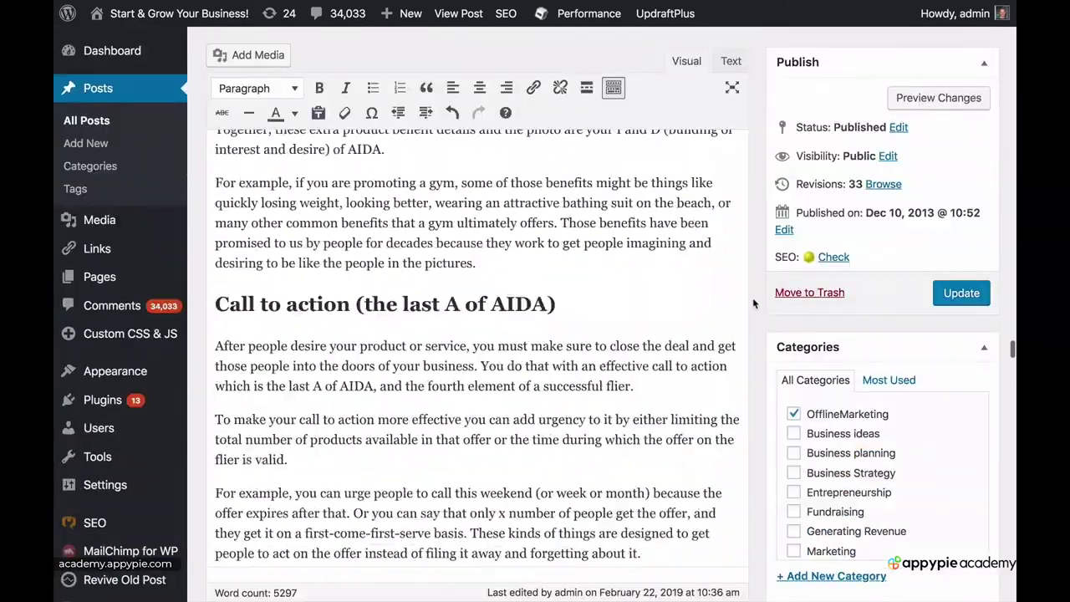
pyautogui.scroll(20, 752, 304)
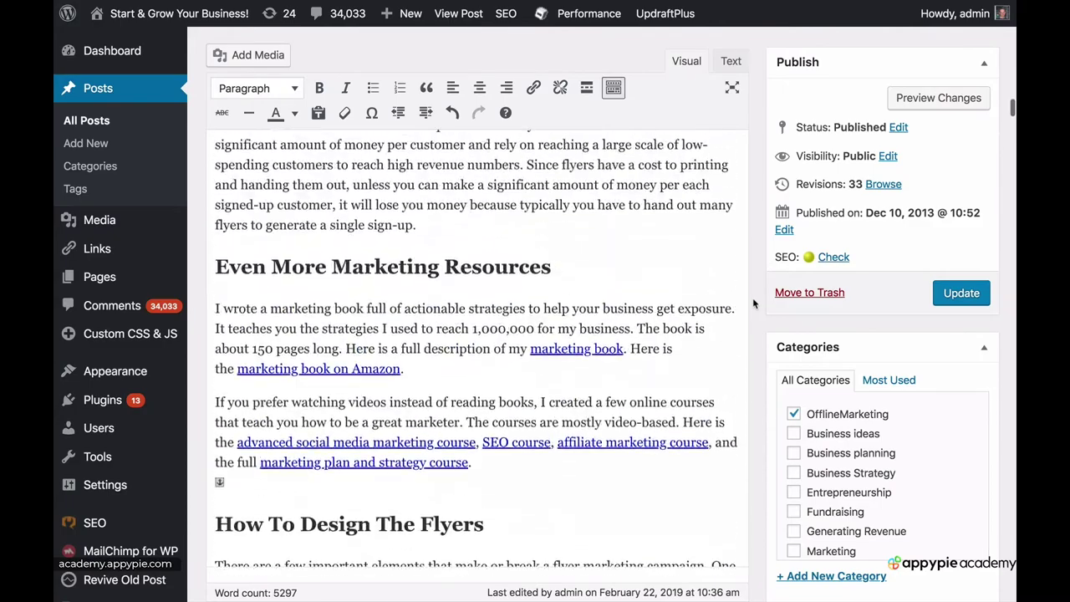
pyautogui.scroll(15, 752, 298)
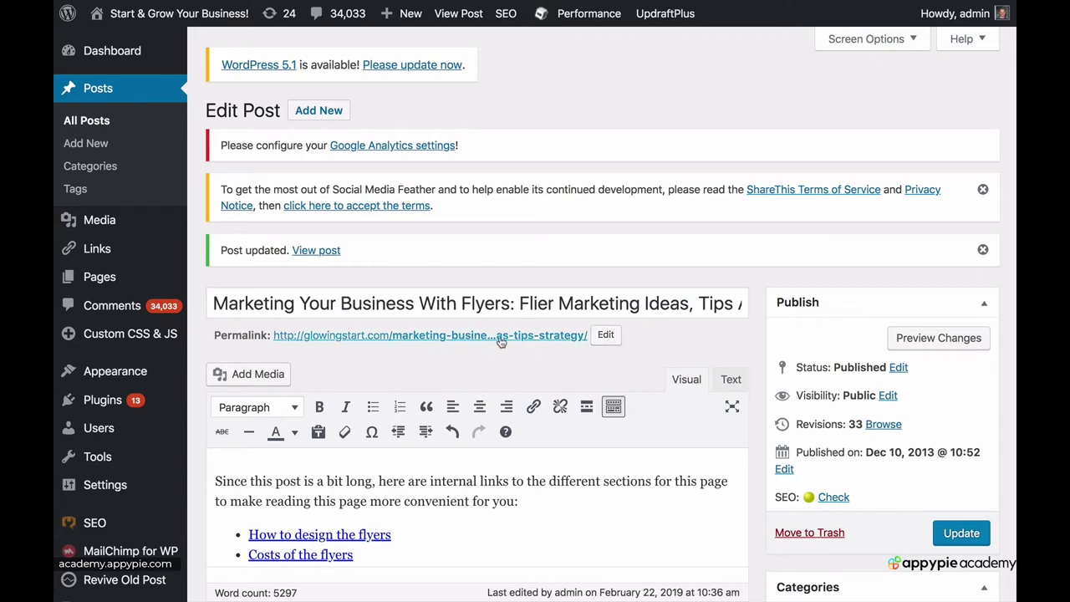
pyautogui.click(605, 335)
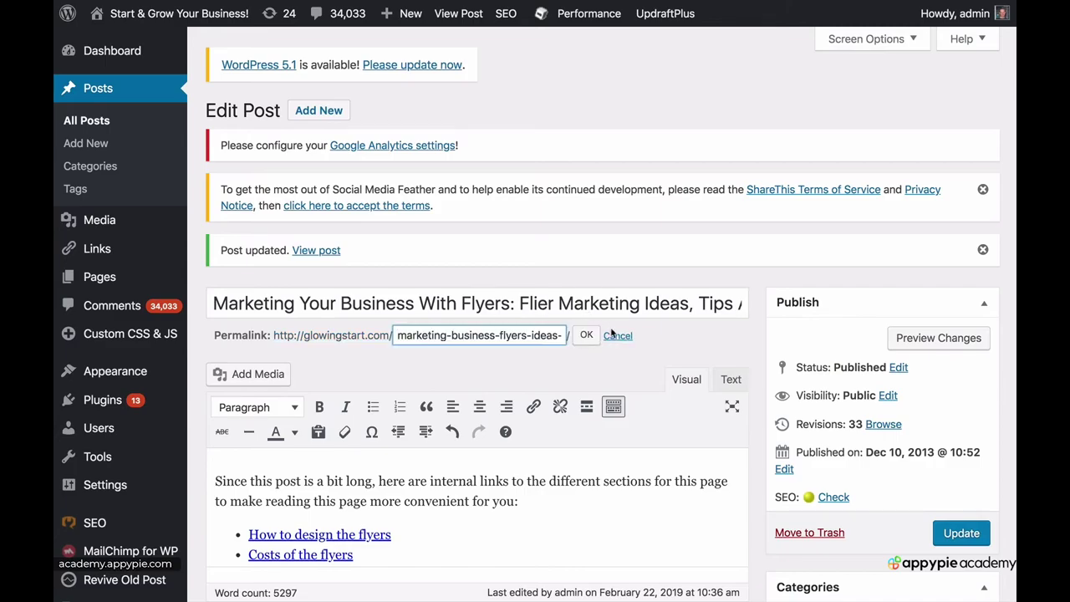
pyautogui.click(618, 335)
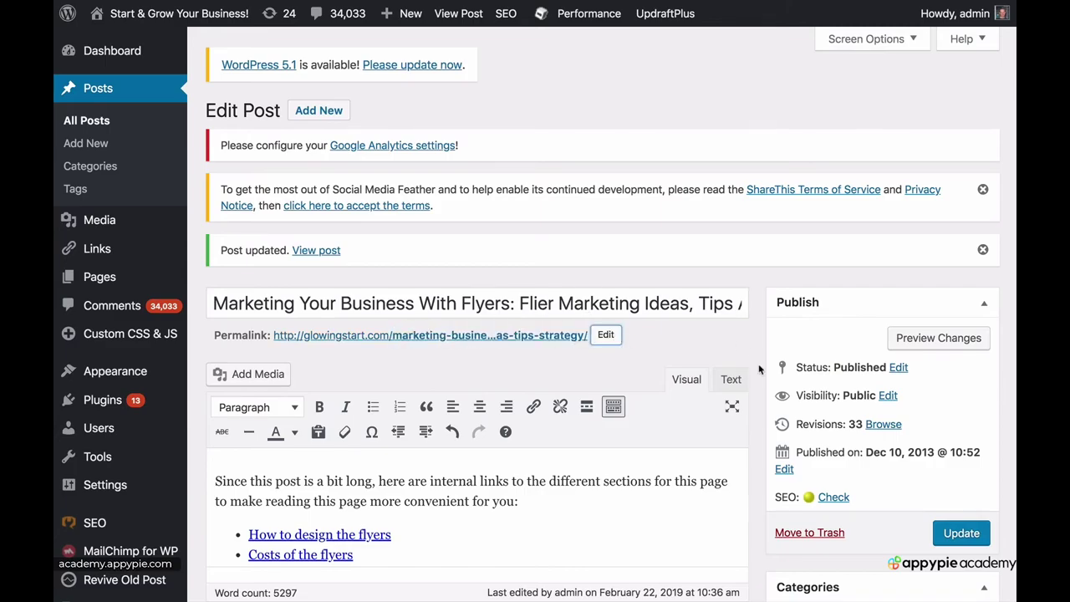
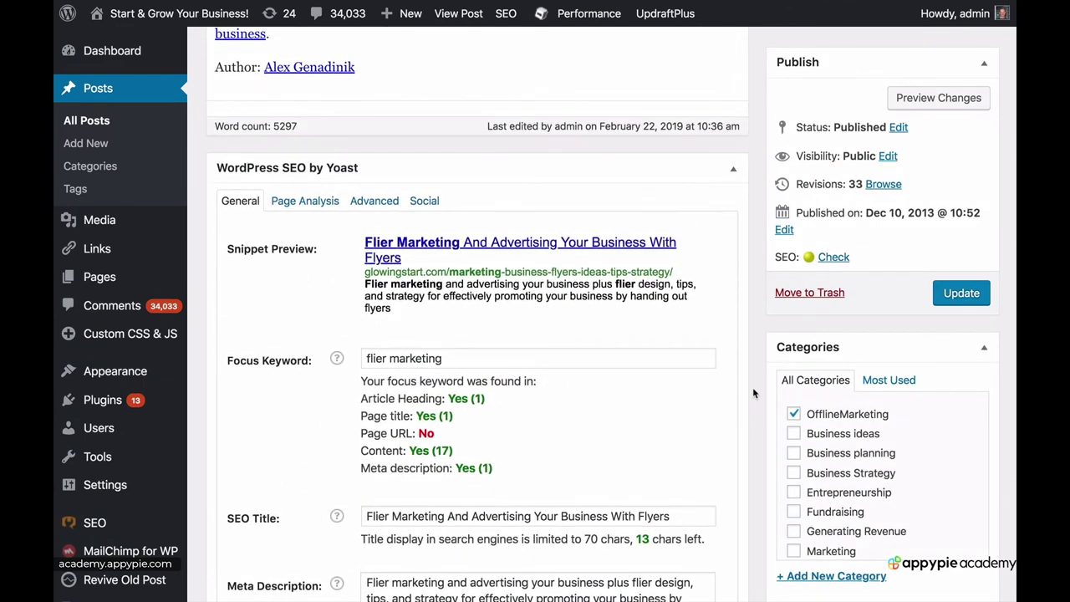
# - Examine the Page Analysis, Social and Advanced settings of the Yoast section, including the meta robots, sitemap, canonical URL and redirect options
pyautogui.click(287, 203)
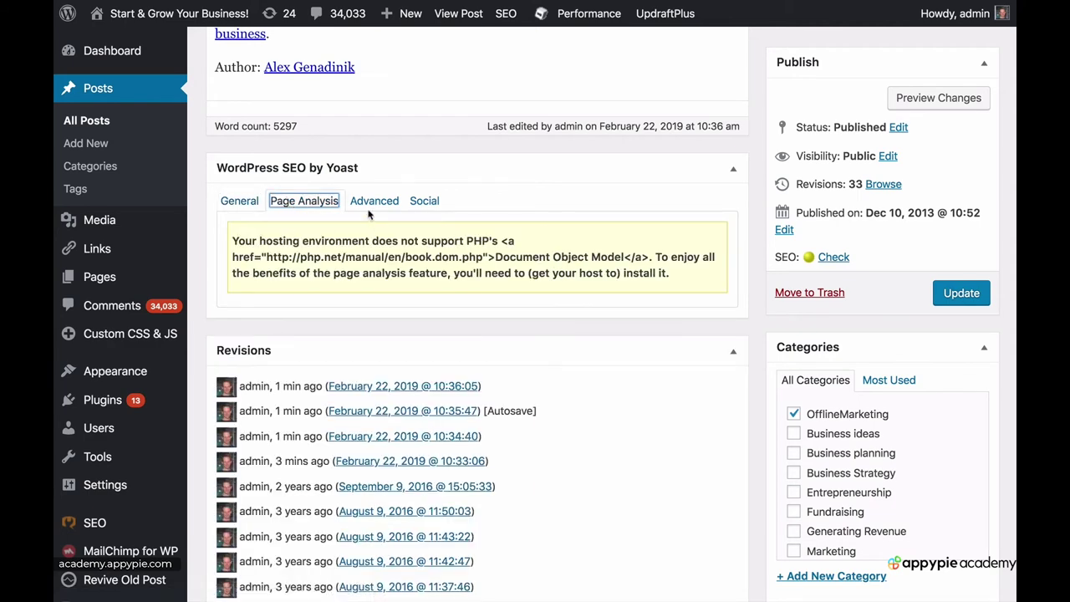
pyautogui.click(424, 201)
pyautogui.scroll(1, 407, 309)
pyautogui.scroll(-4, 407, 309)
pyautogui.scroll(3, 407, 314)
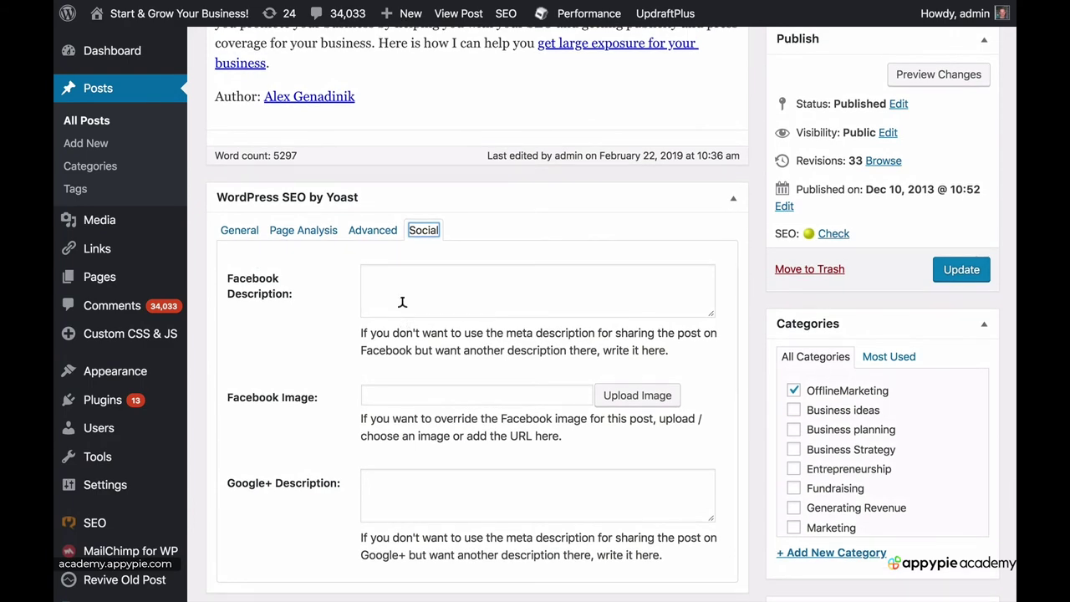
pyautogui.scroll(-1, 402, 301)
pyautogui.click(373, 214)
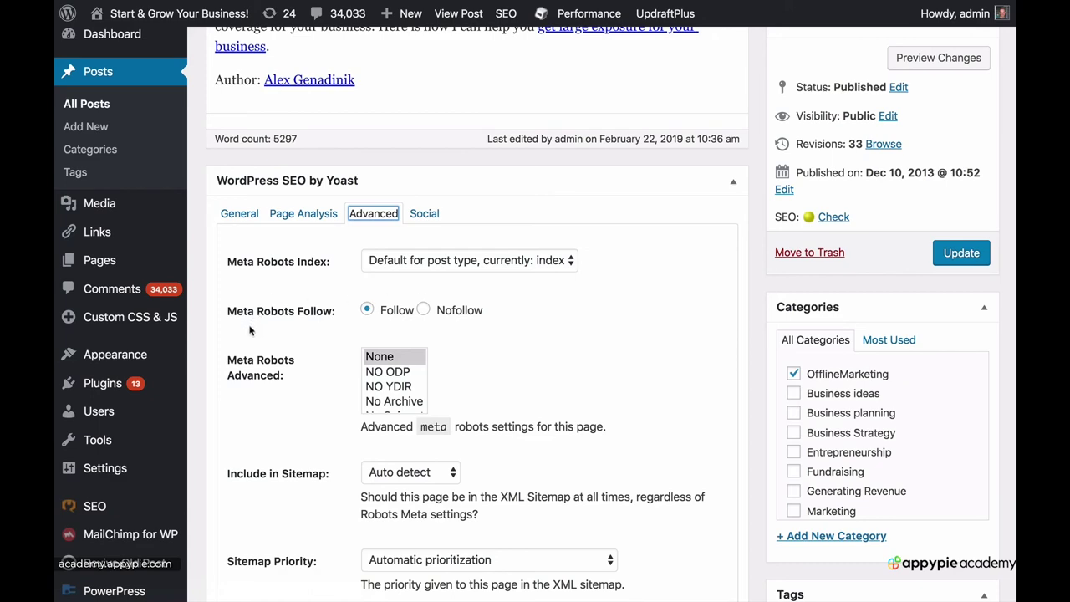
pyautogui.scroll(-5, 293, 383)
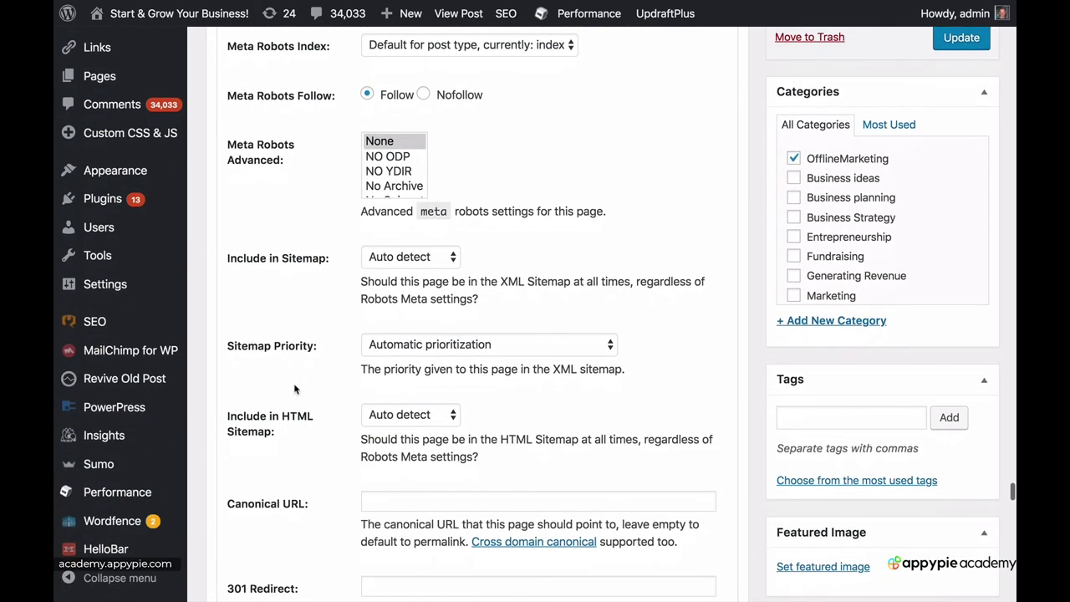
pyautogui.scroll(-3, 294, 389)
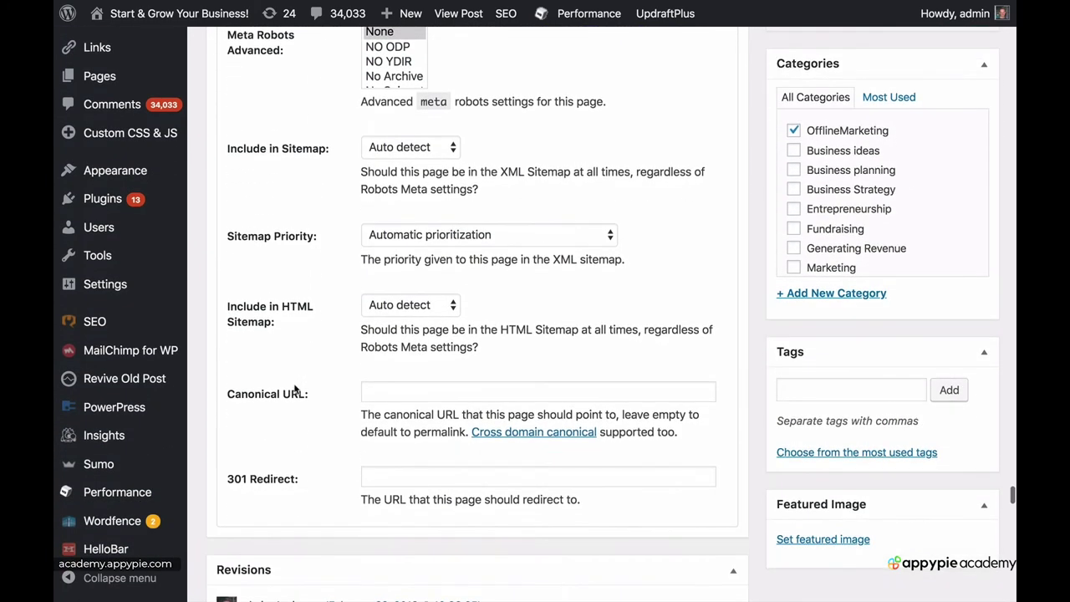
# - Examine the Canonical URL and 301 Redirect fields, along with the meta robots options, in the Advanced settings
pyautogui.click(363, 389)
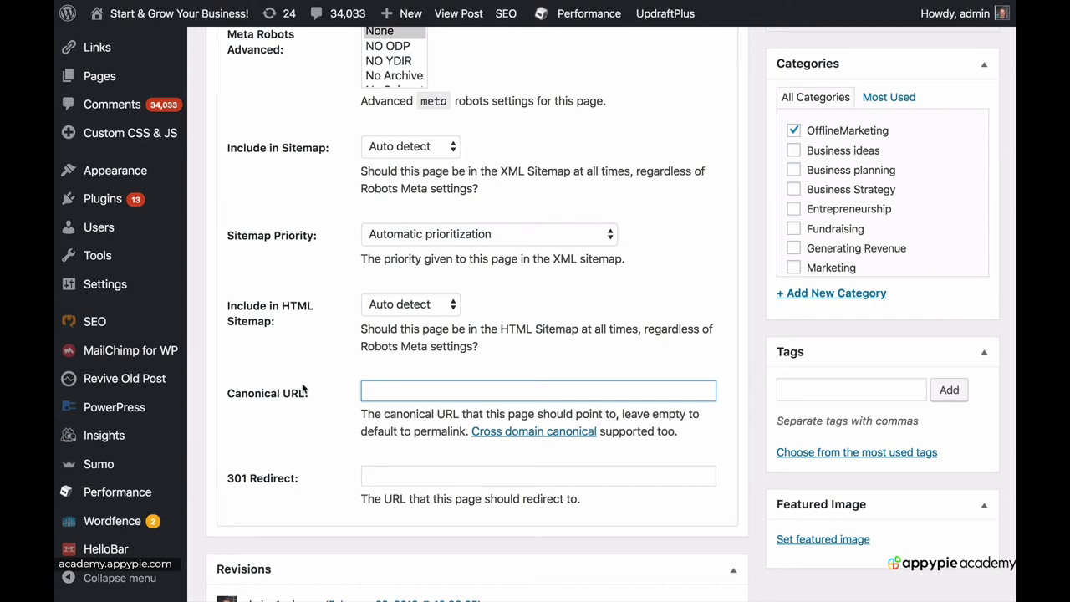
pyautogui.click(377, 477)
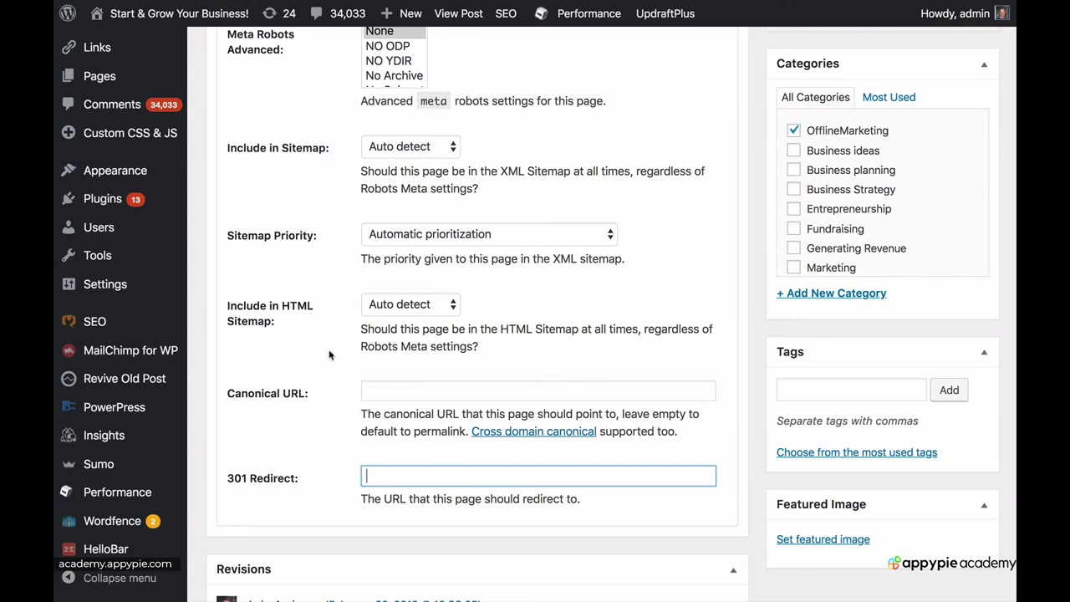
pyautogui.scroll(2, 393, 251)
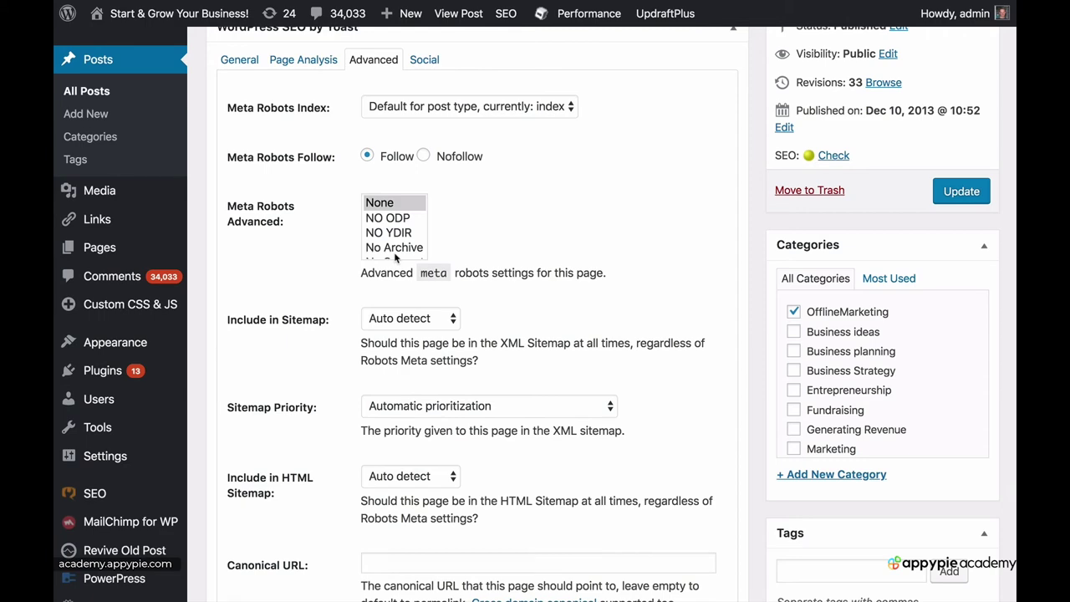
# - Return to the General settings of the Yoast section, review the focus keyword matches, and select the focus keyword text
pyautogui.scroll(2, 258, 274)
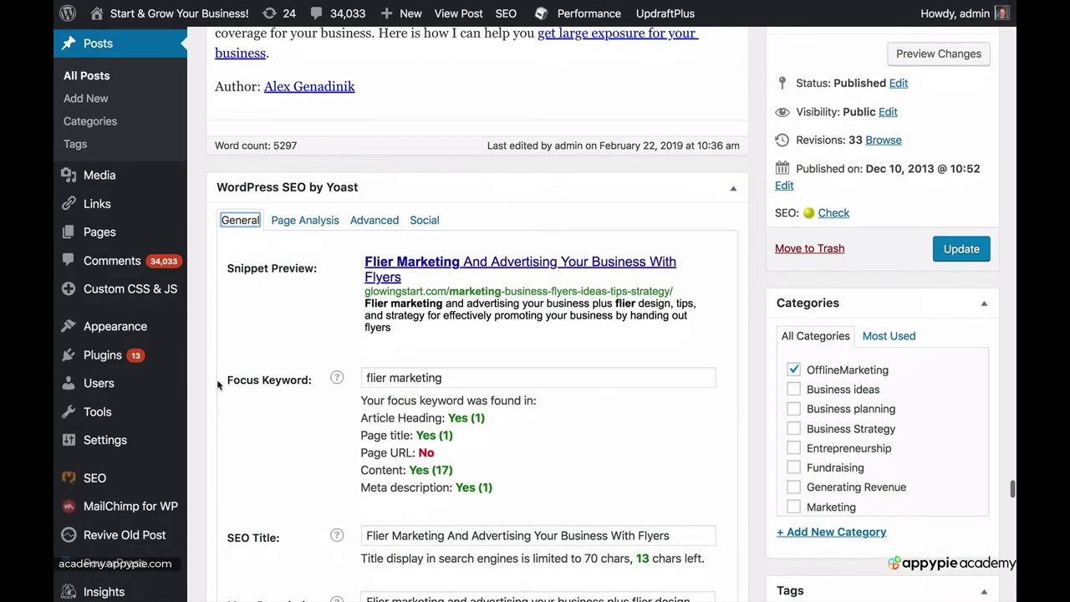
pyautogui.scroll(-2, 219, 384)
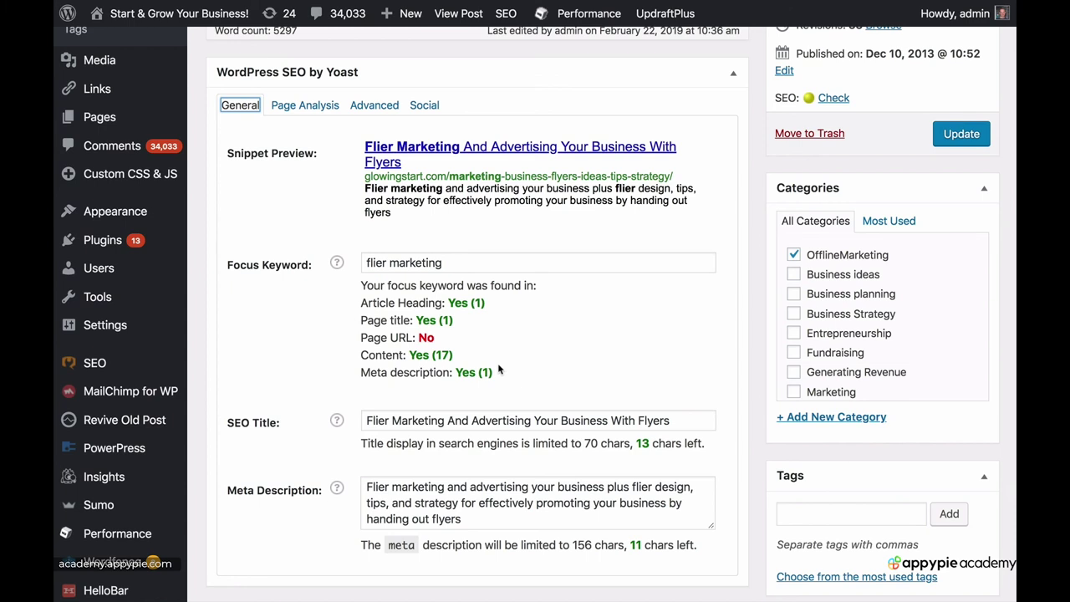
pyautogui.moveTo(447, 263); pyautogui.dragTo(371, 251)
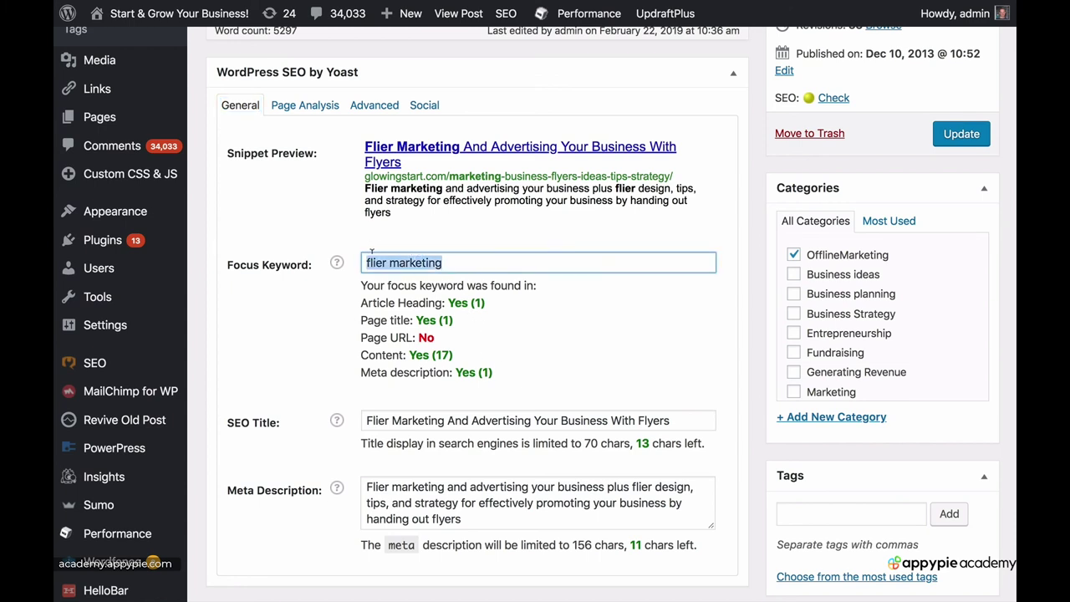